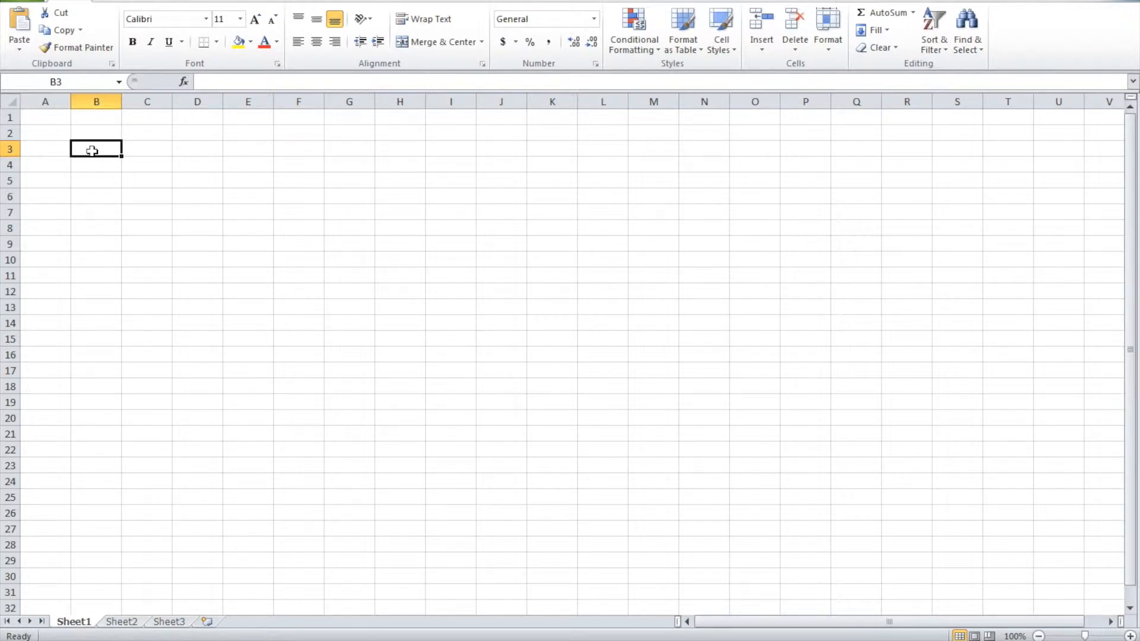
Enter the number 2 in cell B2 and again in cell C2
{"action": "left_click", "coordinate": [92, 133]}
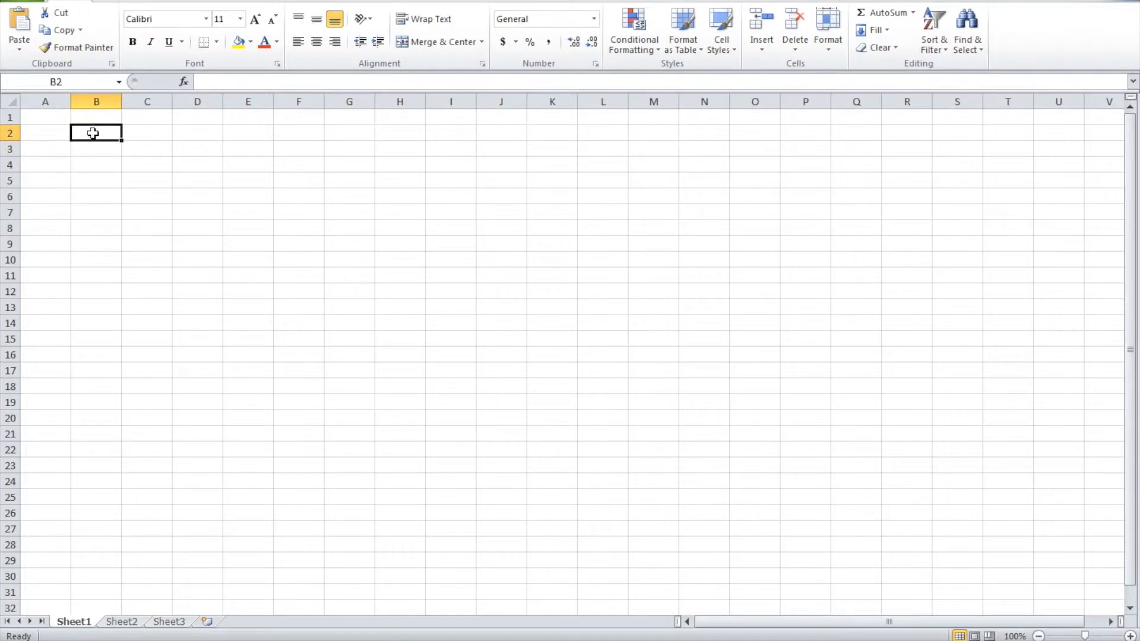
{"action": "type", "text": "2"}
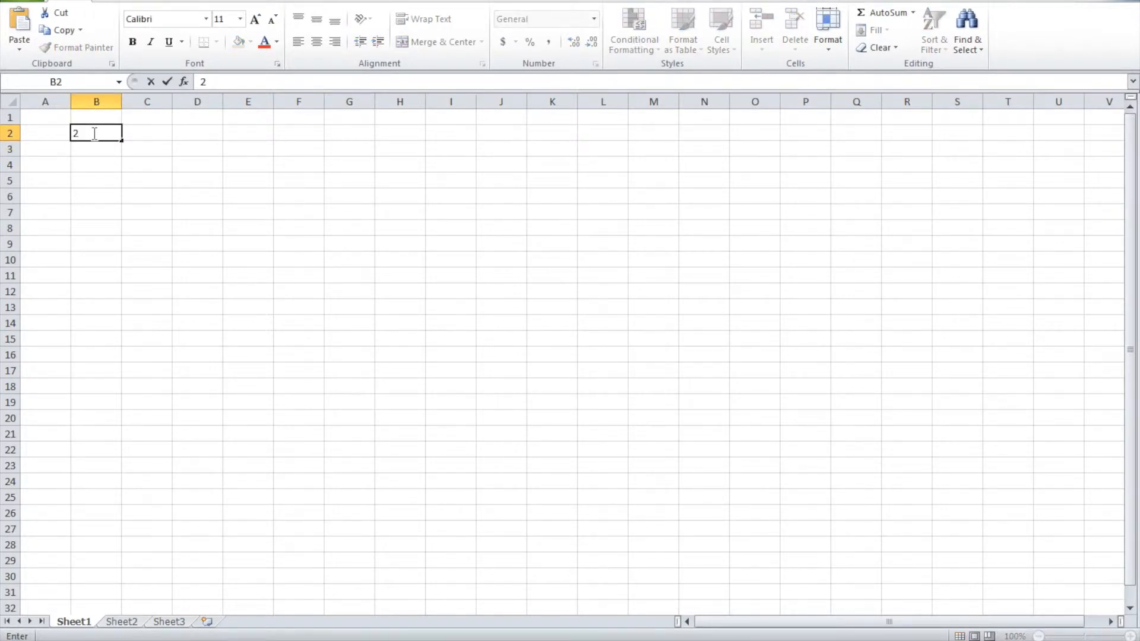
{"action": "key", "text": "Tab"}
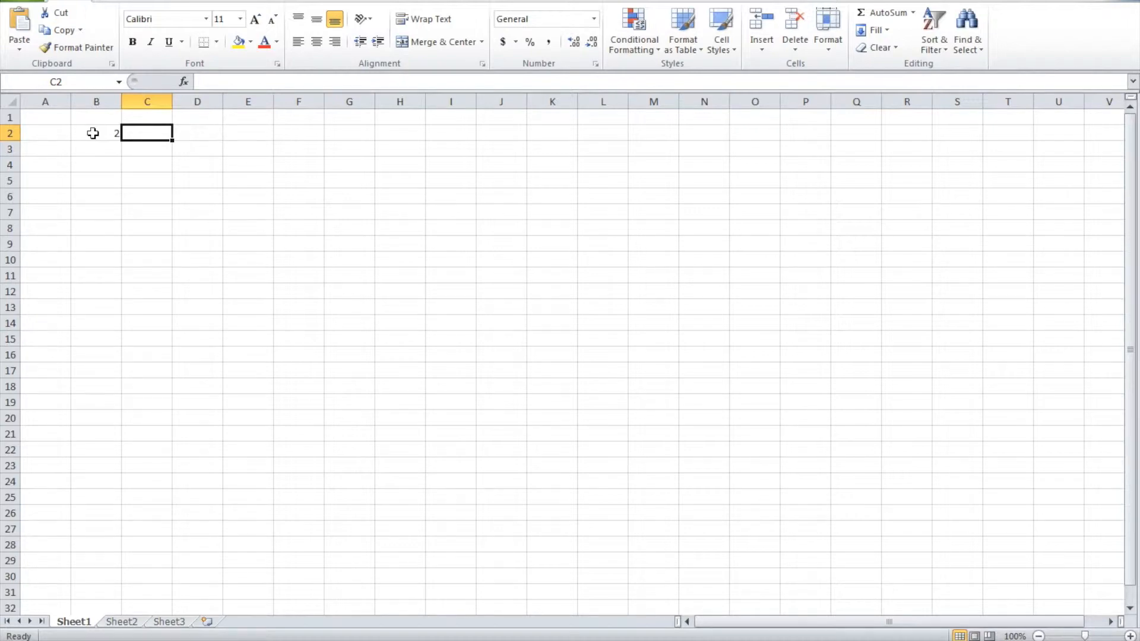
{"action": "type", "text": "2"}
{"action": "key", "text": "Tab"}
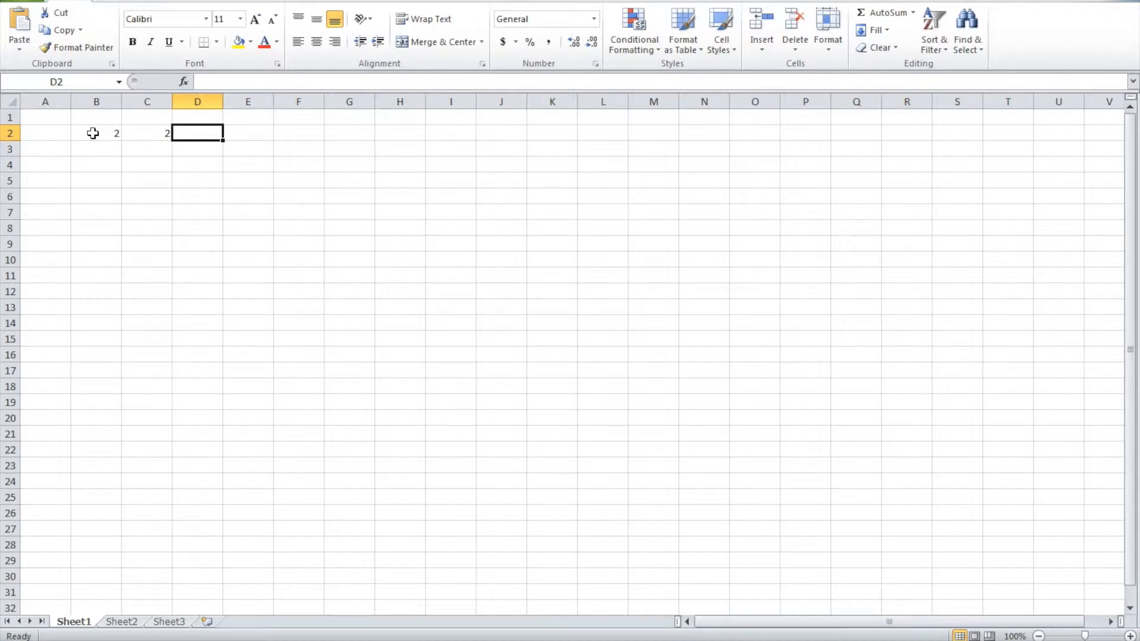
Enter the formula =B2+C2 in cell D2 and check the contents of B2 through D2
{"action": "type", "text": "="}
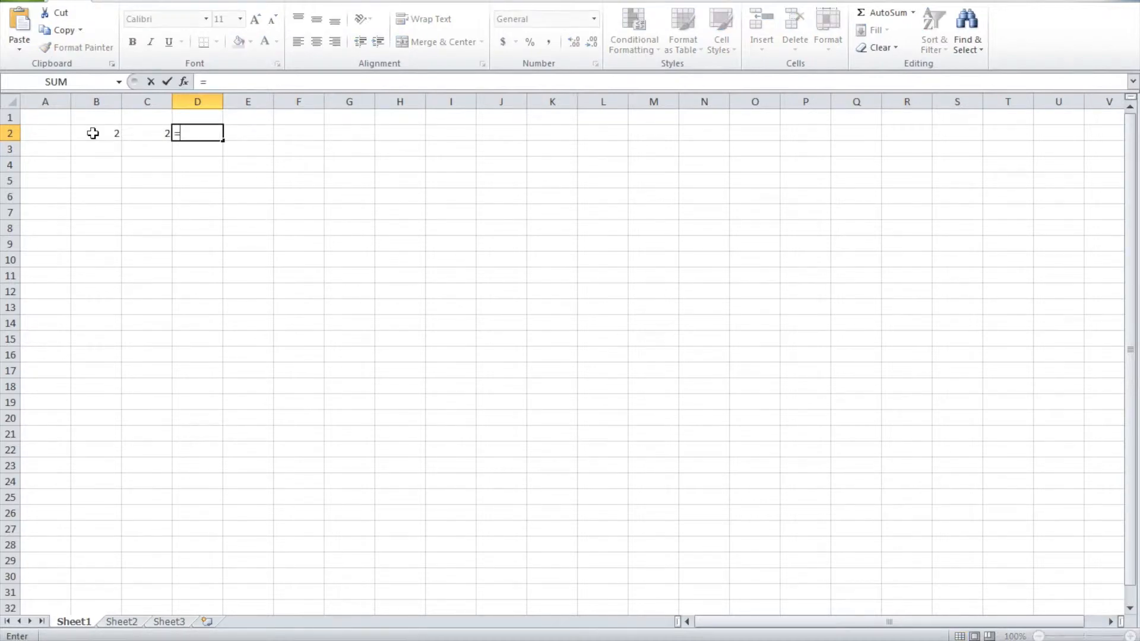
{"action": "left_click", "coordinate": [93, 134]}
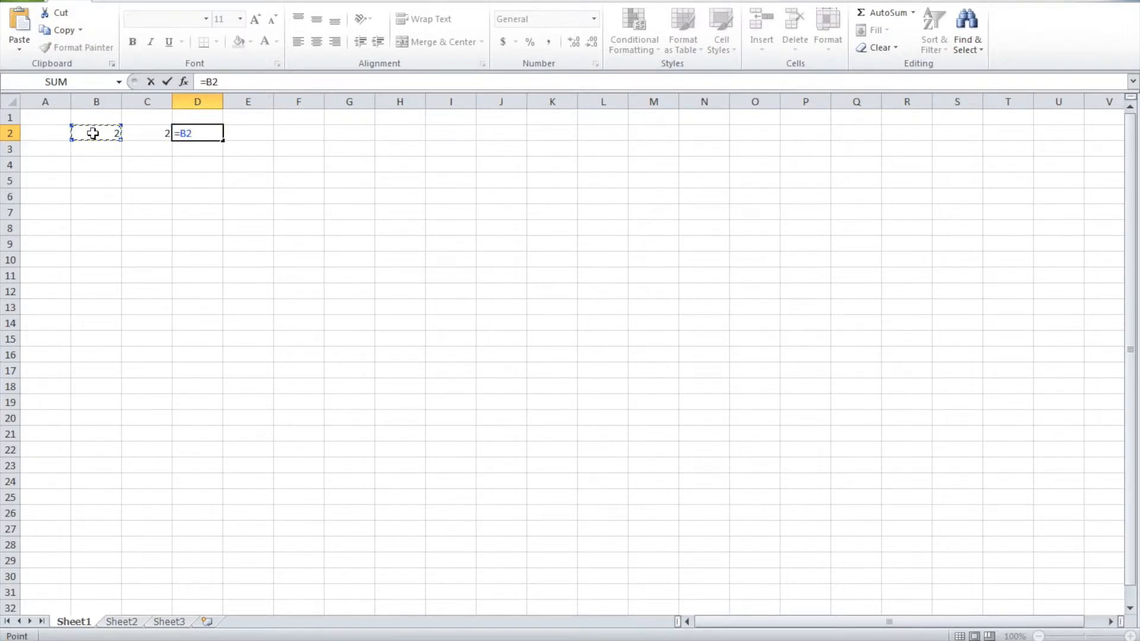
{"action": "type", "text": "+"}
{"action": "key", "text": "Left"}
{"action": "key", "text": "Return"}
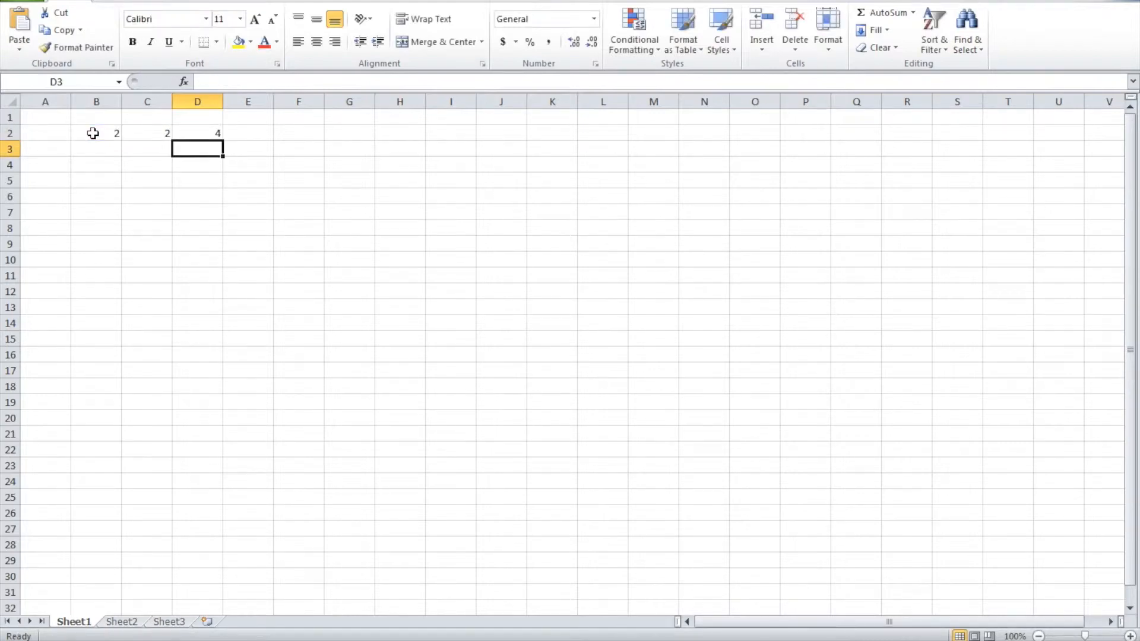
{"action": "key", "text": "Left"}
{"action": "key", "text": "Left"}
{"action": "key", "text": "Up"}
{"action": "key", "text": "Right"}
{"action": "key", "text": "Right"}
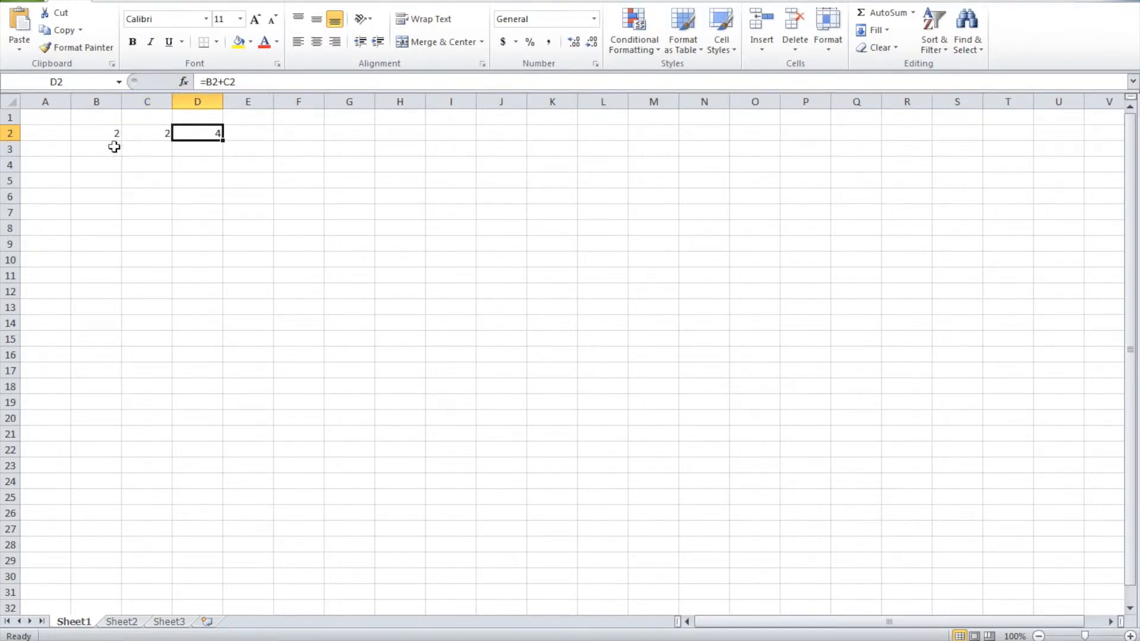
Change cell B2 to 100 and check the recalculated sum in D2
{"action": "left_click", "coordinate": [109, 137]}
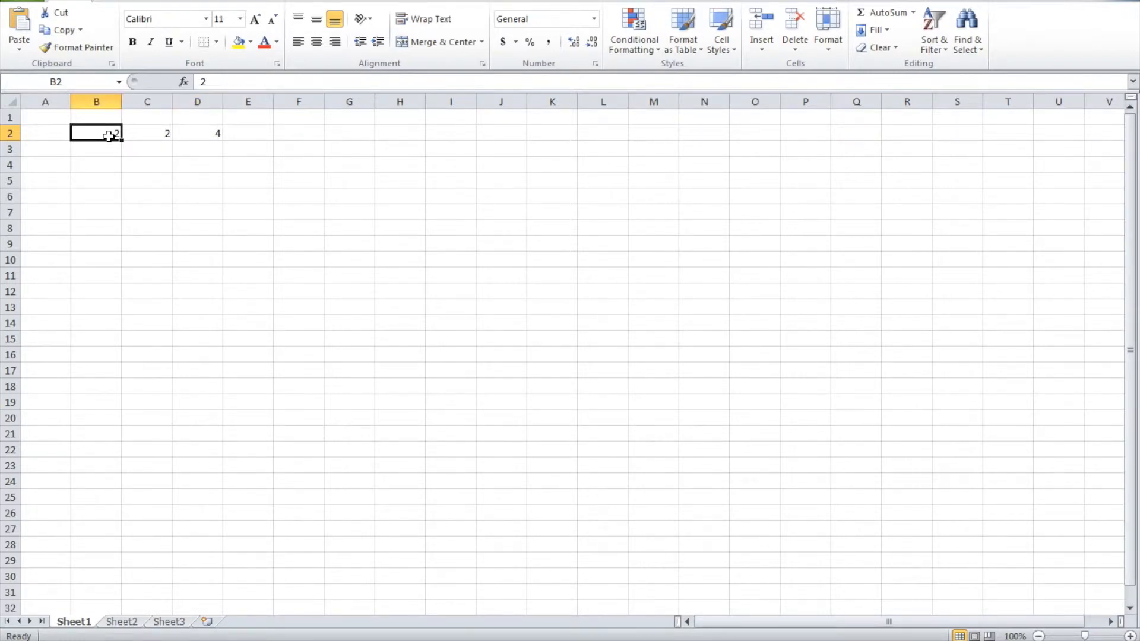
{"action": "type", "text": "100"}
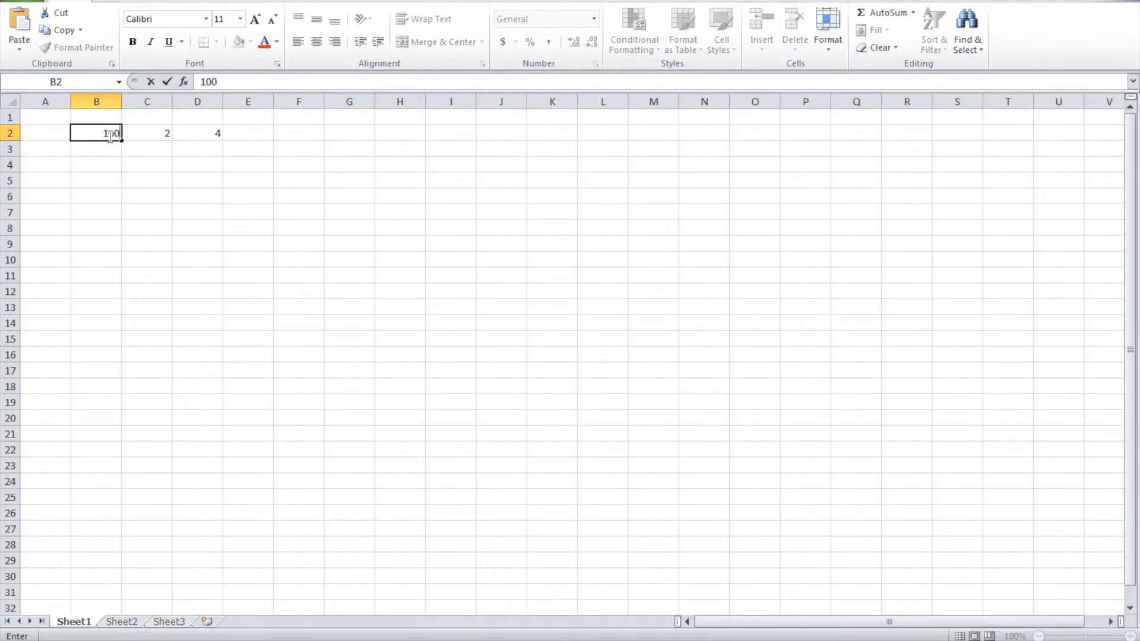
{"action": "key", "text": "Tab"}
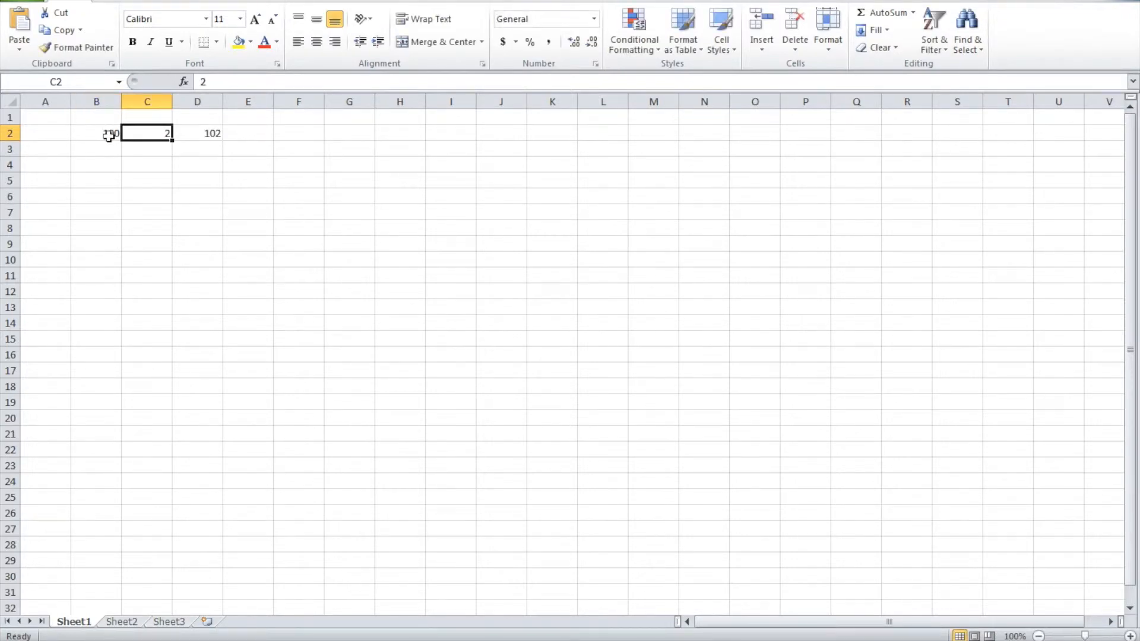
{"action": "key", "text": "Tab"}
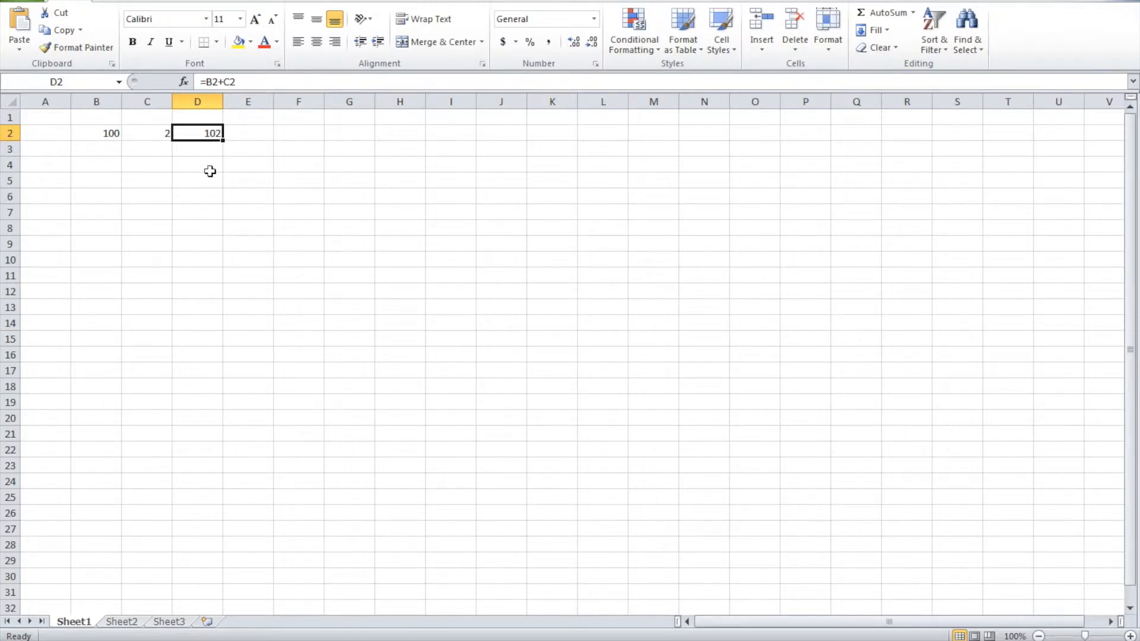
Clear the sample numbers from B2 and C2 and the formula from D2
{"action": "left_click", "coordinate": [100, 136]}
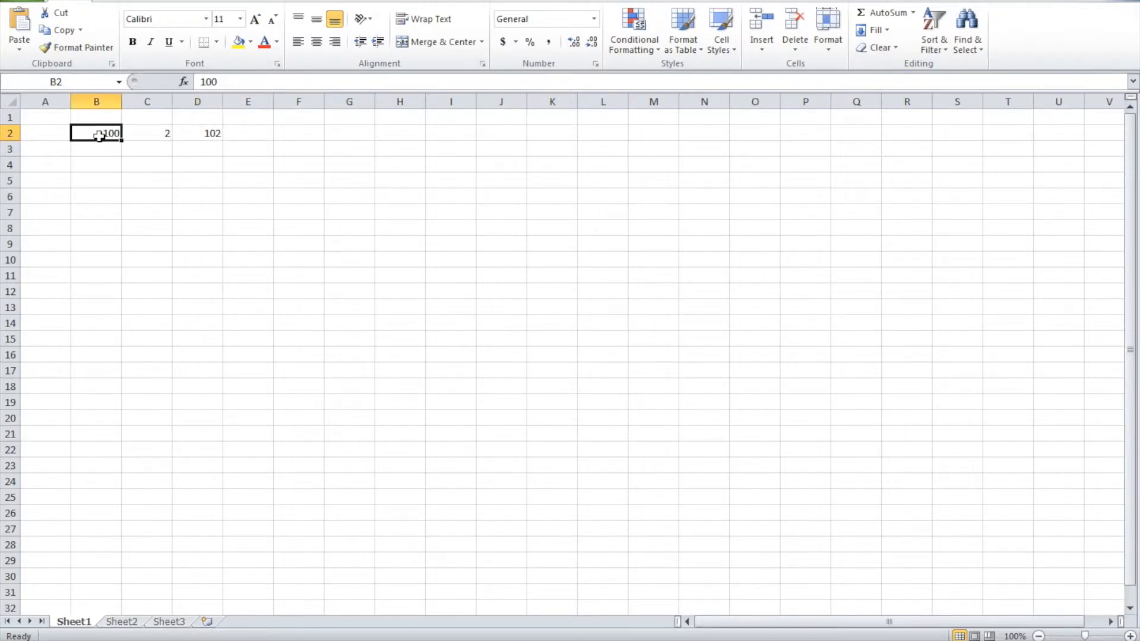
{"action": "key", "text": "BackSpace"}
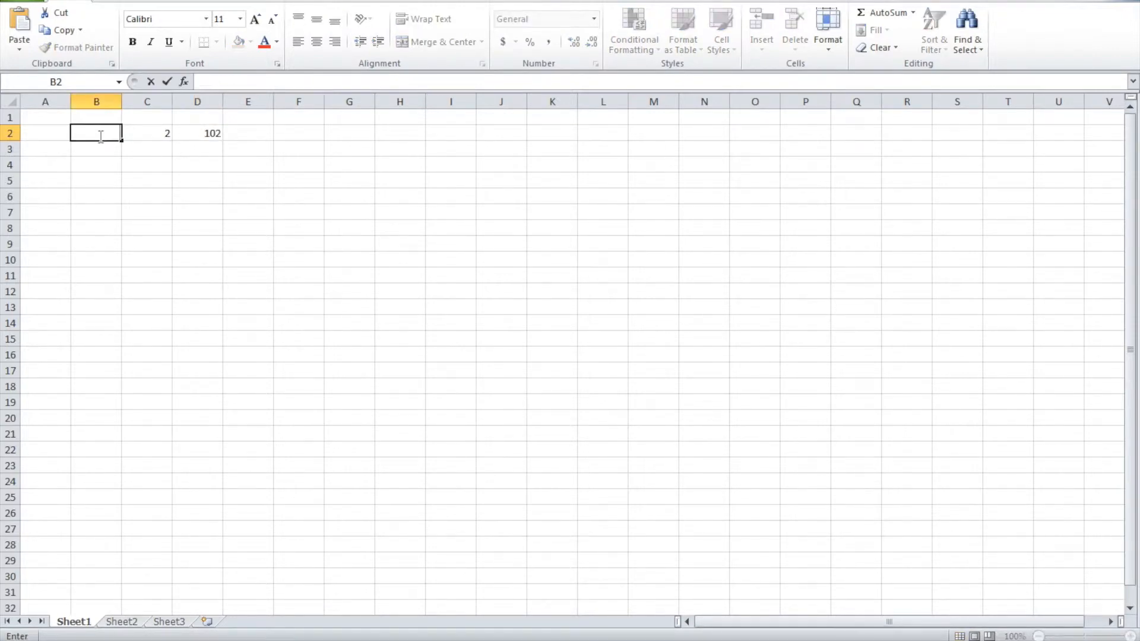
{"action": "left_click", "coordinate": [148, 137]}
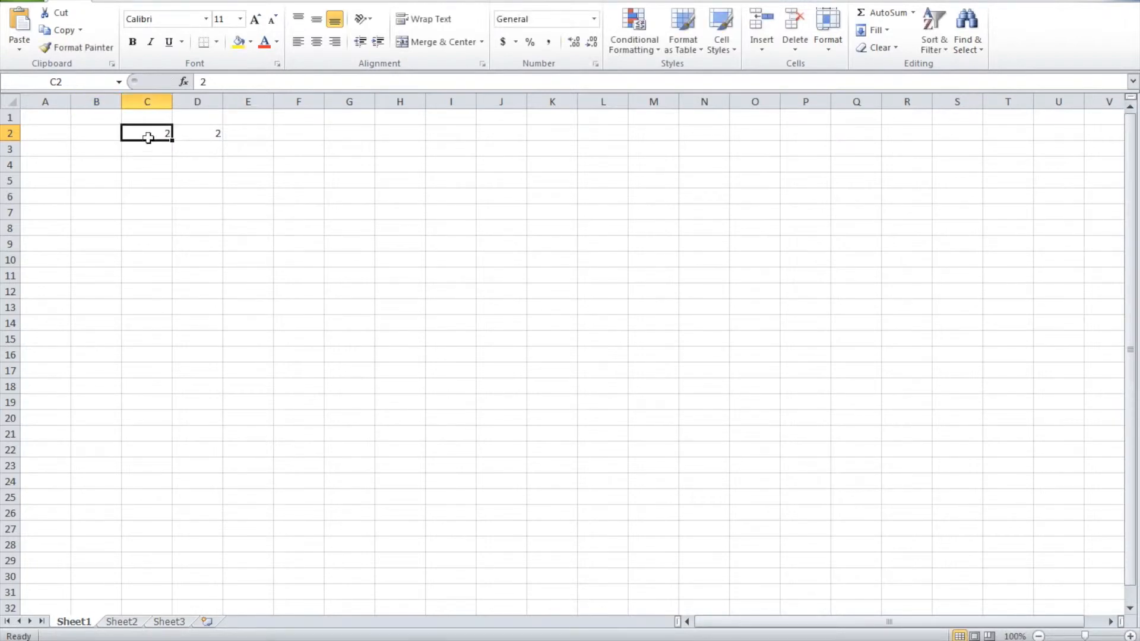
{"action": "key", "text": "BackSpace"}
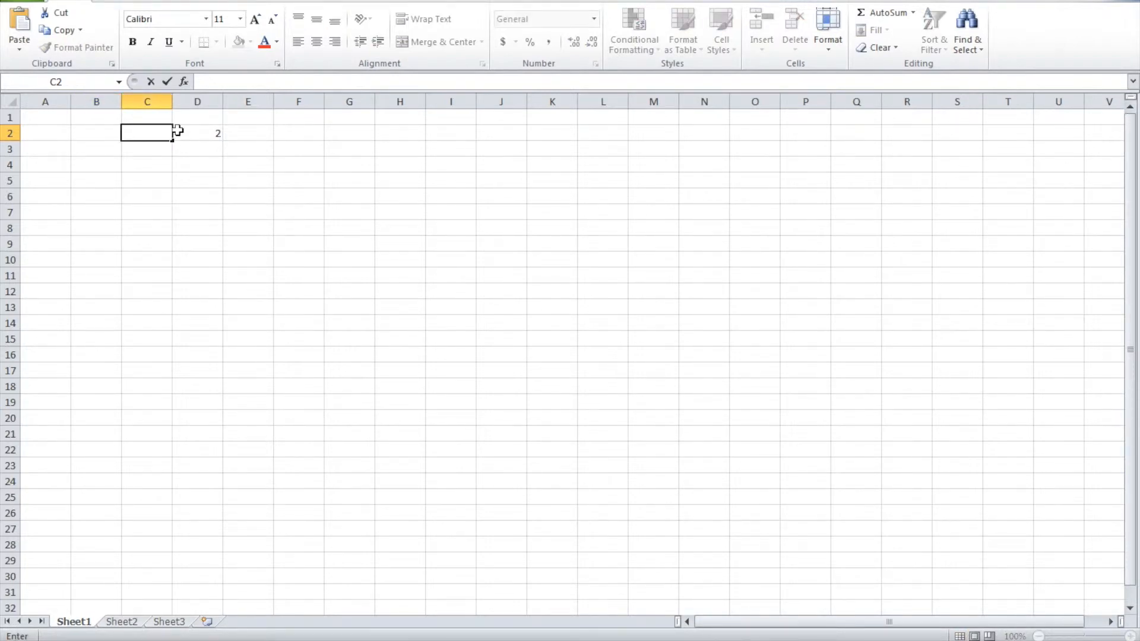
{"action": "left_click", "coordinate": [200, 135]}
{"action": "key", "text": "BackSpace"}
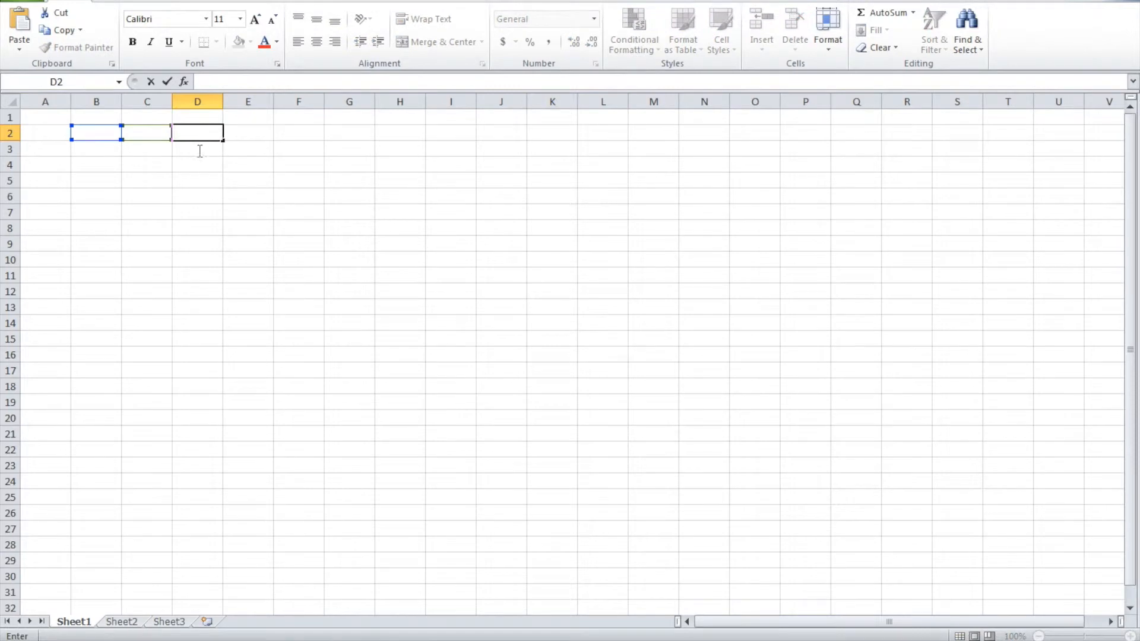
{"action": "left_click", "coordinate": [197, 160]}
{"action": "left_click", "coordinate": [202, 130]}
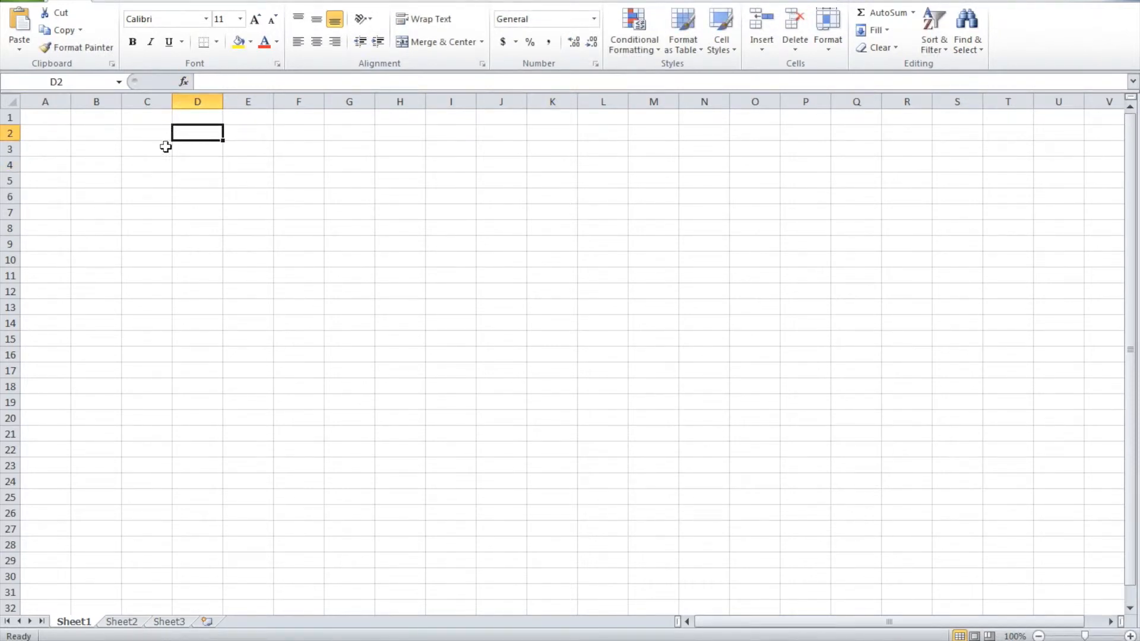
Enter the labels "Loan Amount" in cell B3 and "Number of Months" in cell B4
{"action": "left_click", "coordinate": [102, 150]}
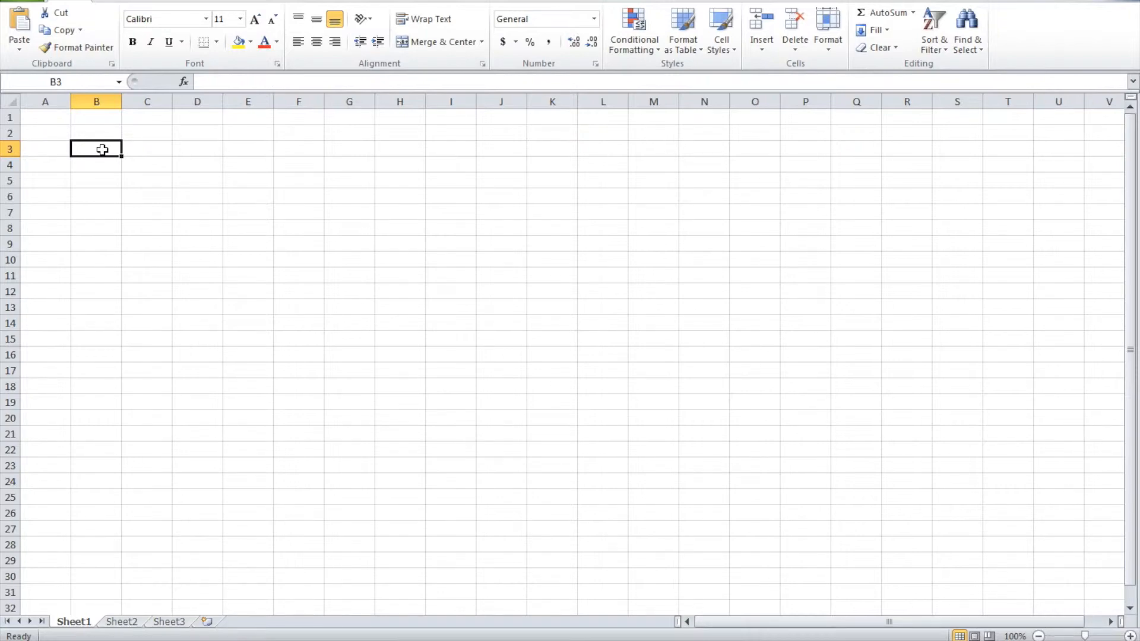
{"action": "type", "text": "Loan"}
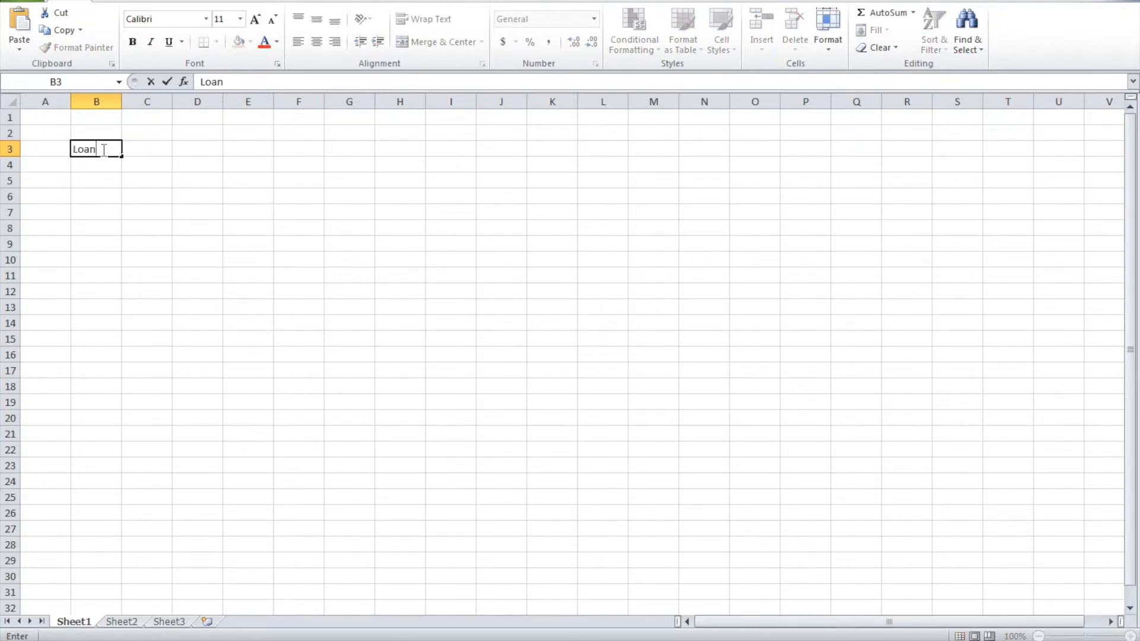
{"action": "type", "text": " Amount"}
{"action": "key", "text": "Return"}
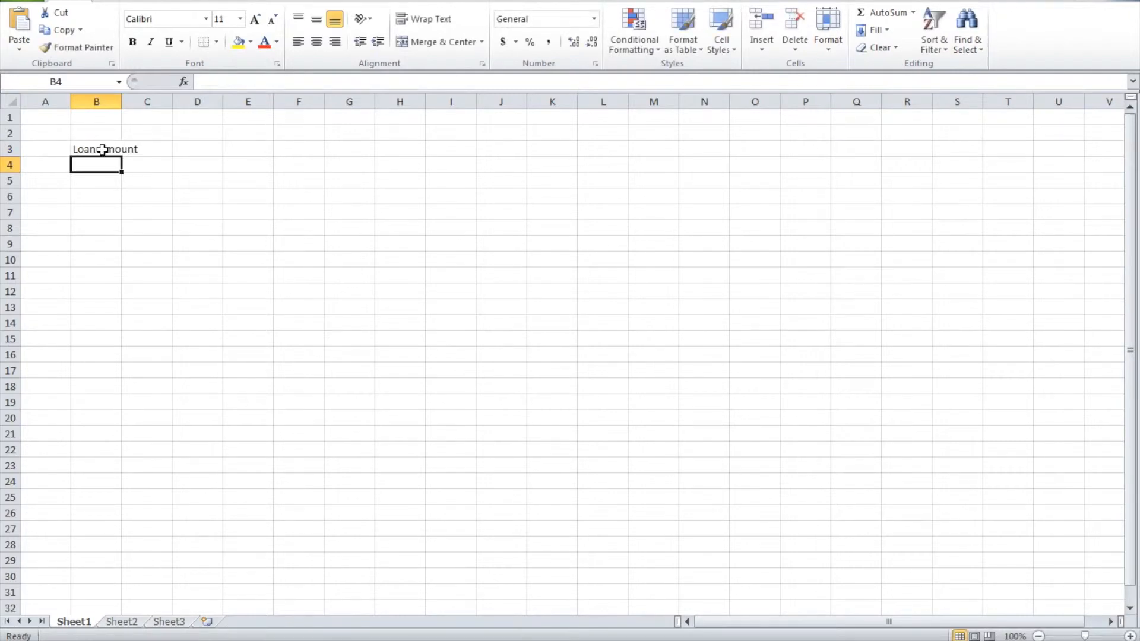
{"action": "type", "text": "Nu"}
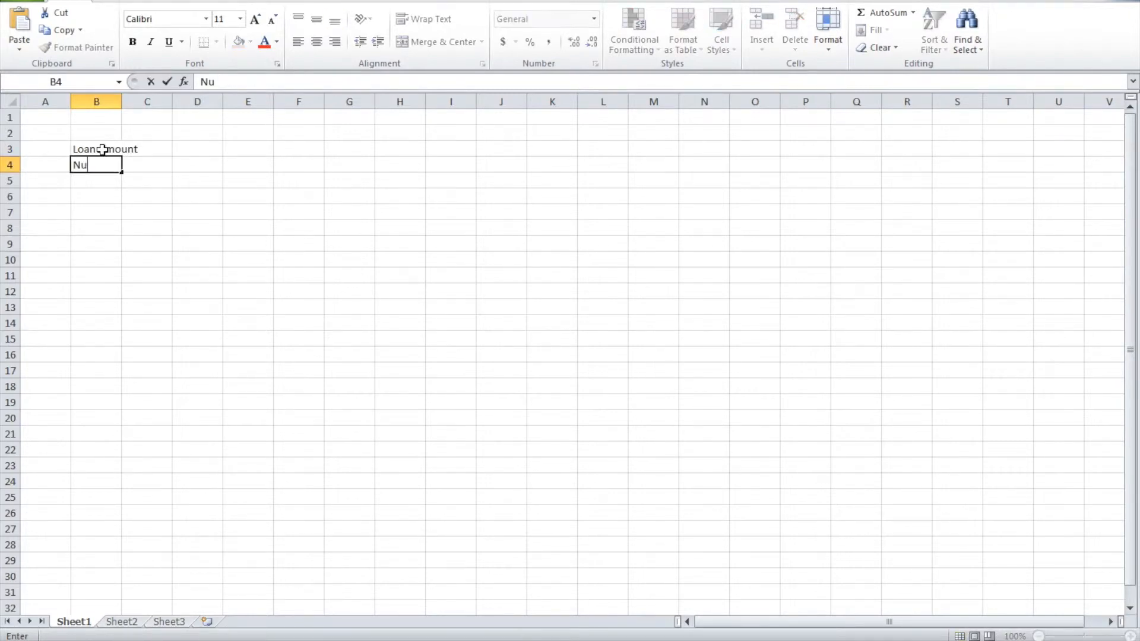
{"action": "type", "text": "mber of Months"}
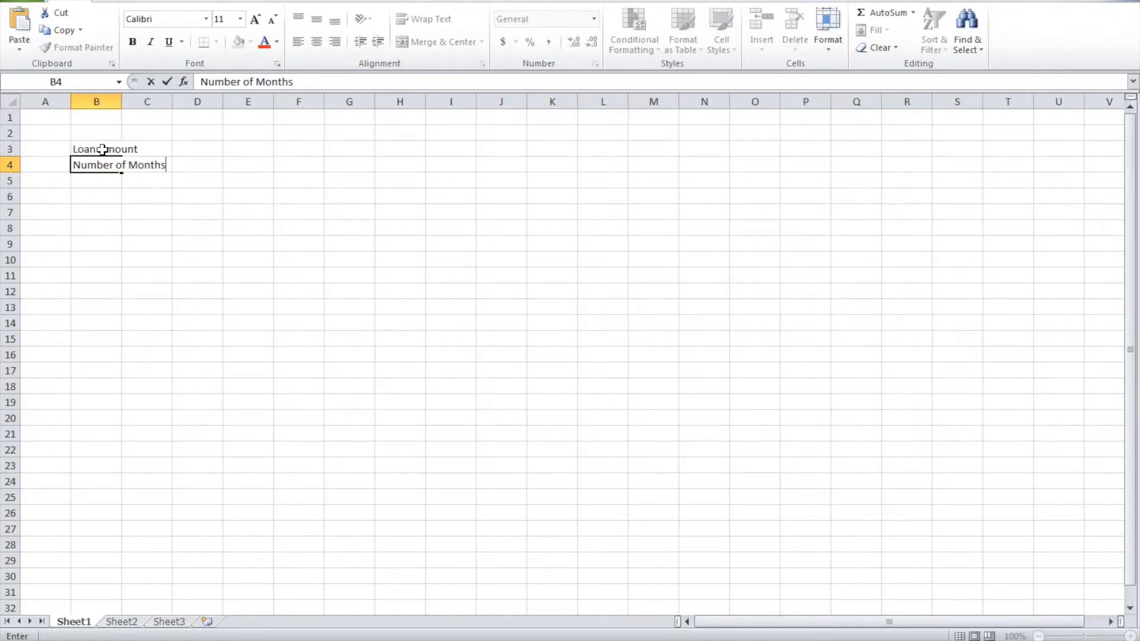
{"action": "key", "text": "Return"}
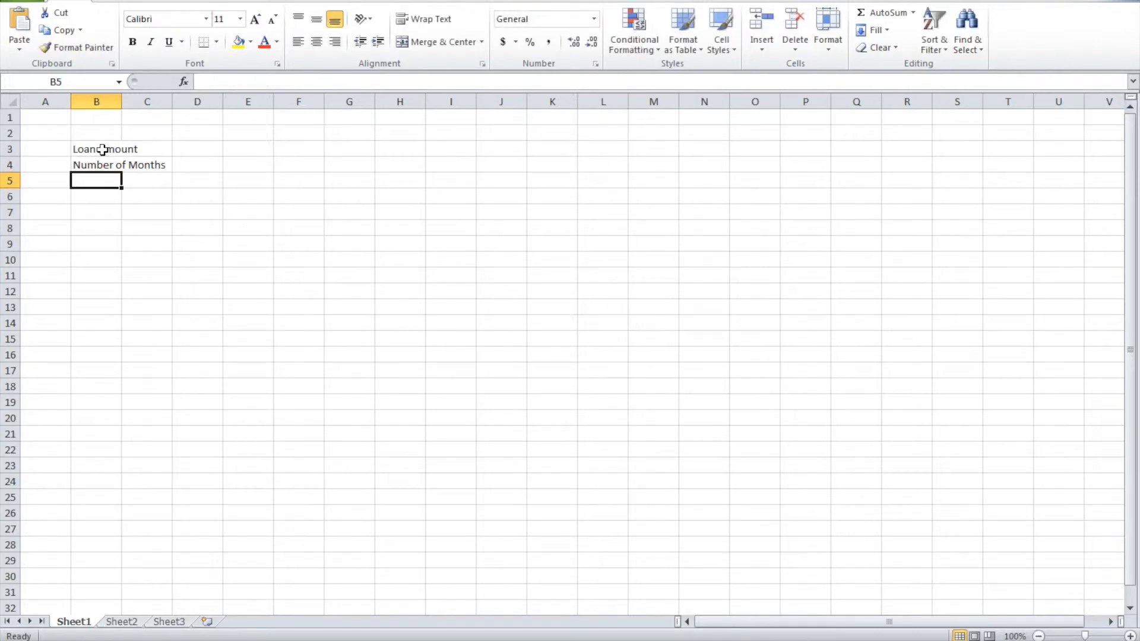
Enter the labels "Interest Rate" in B5 and "Pmt" in B7, and auto-fit column B to its text
{"action": "type", "text": "Interst"}
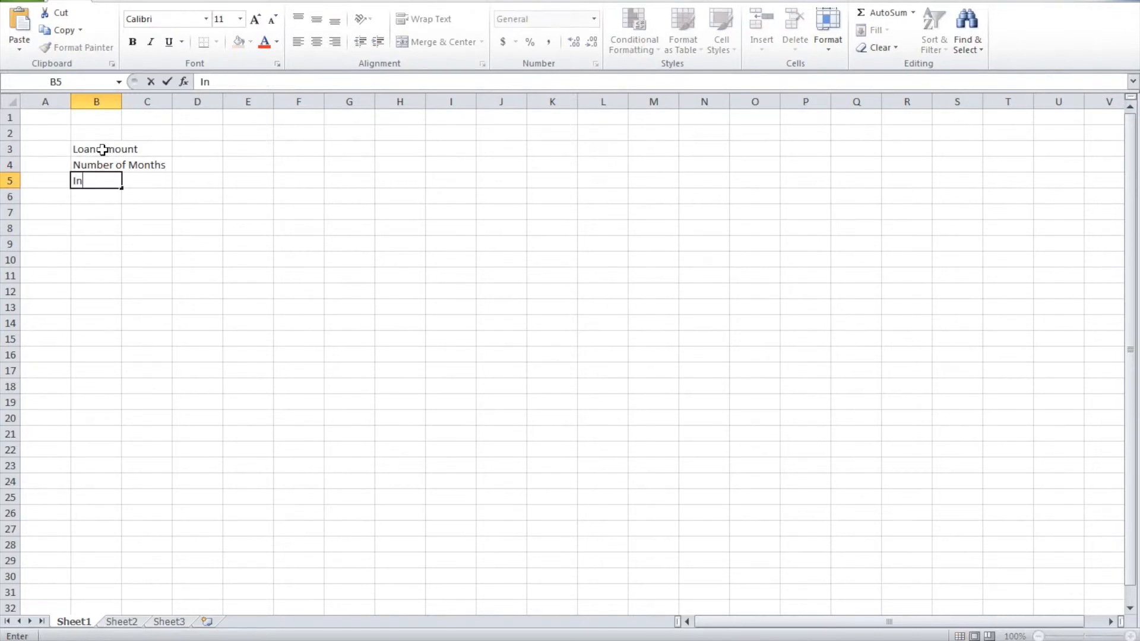
{"action": "key", "text": "BackSpace"}
{"action": "key", "text": "BackSpace"}
{"action": "type", "text": "est Rate"}
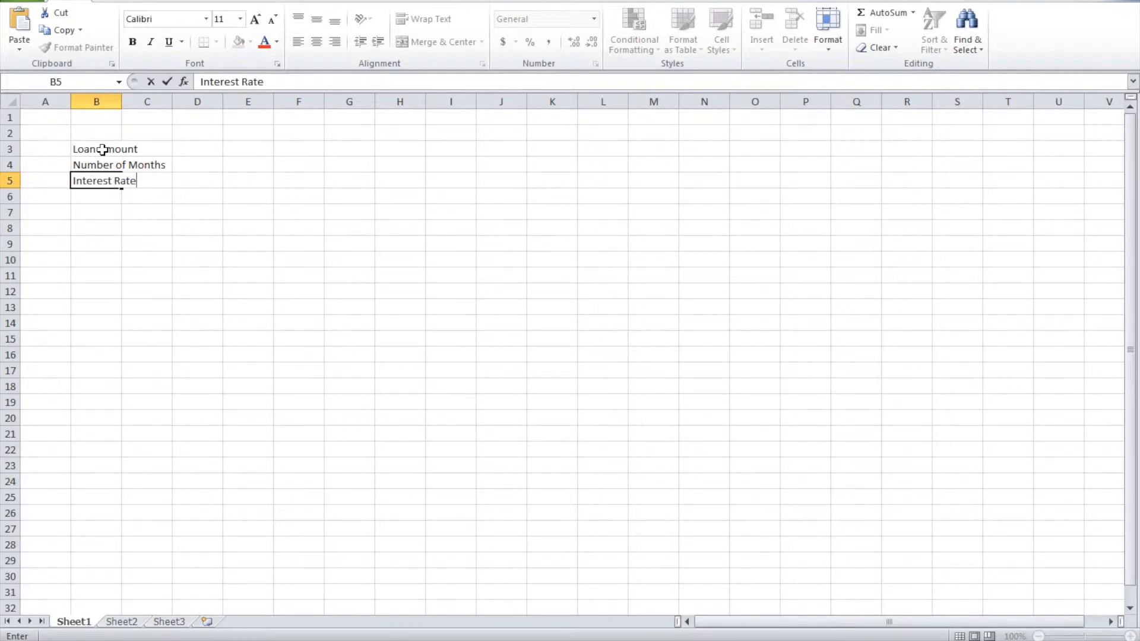
{"action": "key", "text": "Return"}
{"action": "key", "text": "Return"}
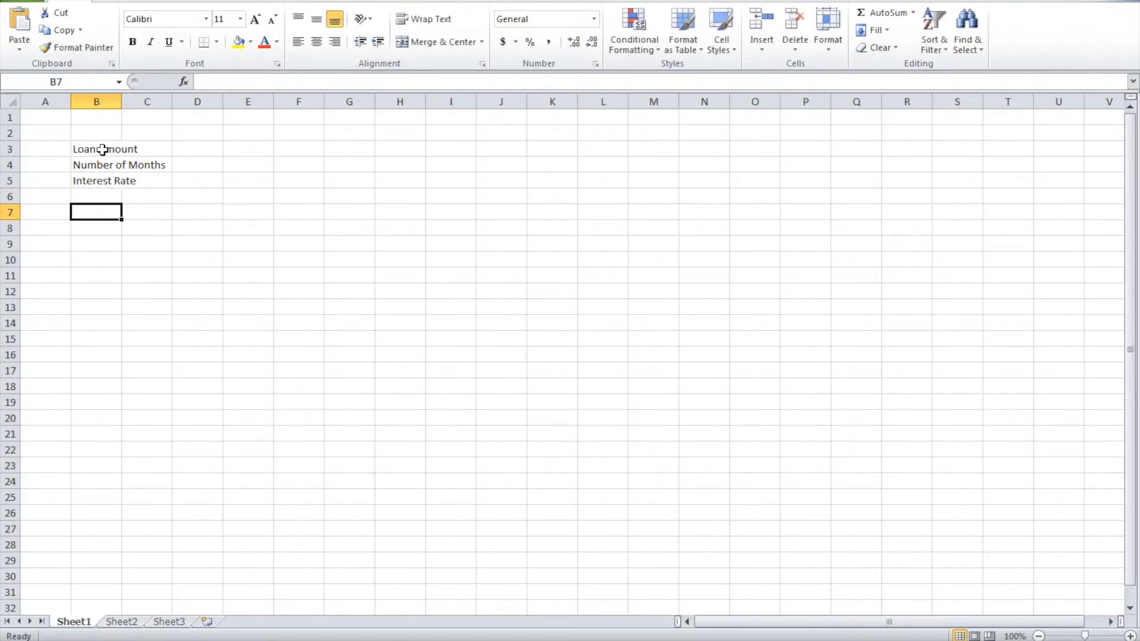
{"action": "type", "text": "Pmt"}
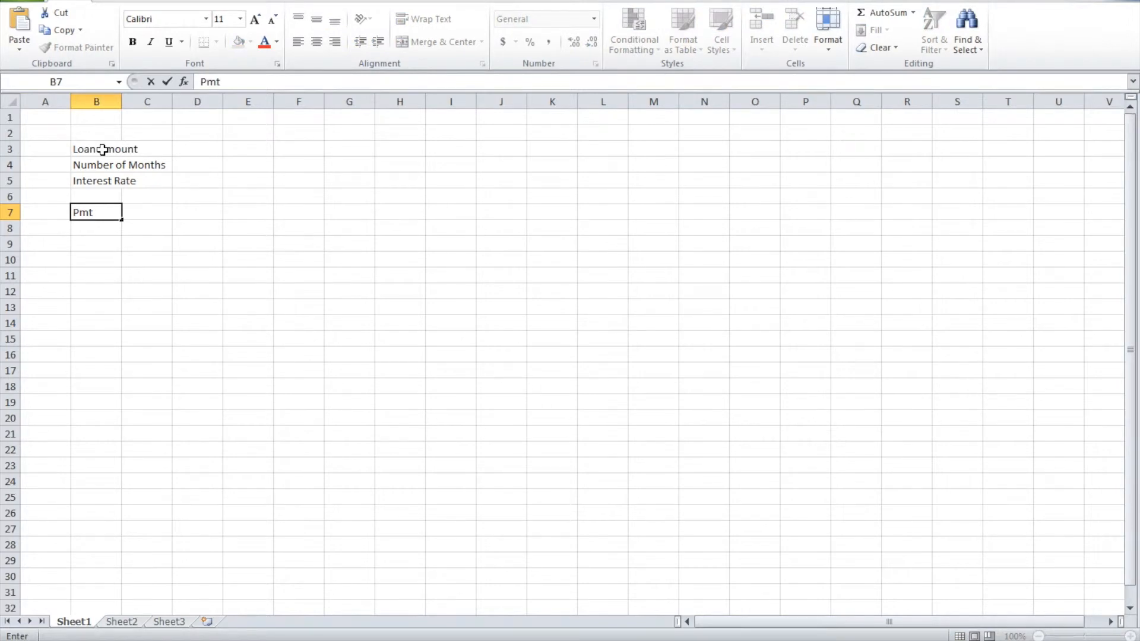
{"action": "key", "text": "Return"}
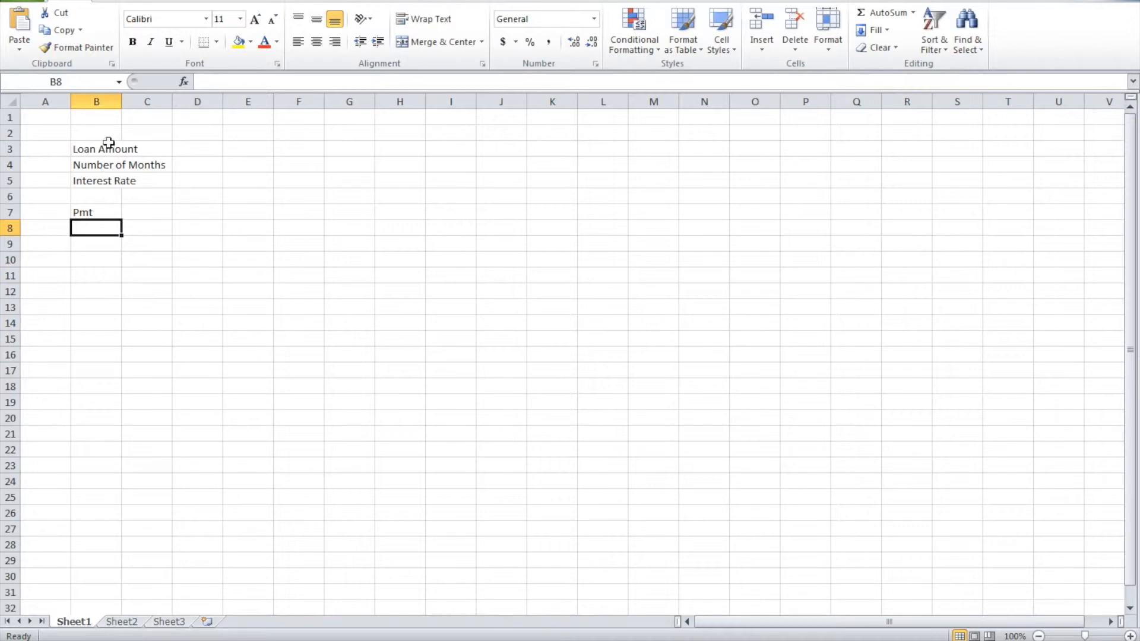
{"action": "double_click", "coordinate": [119, 101]}
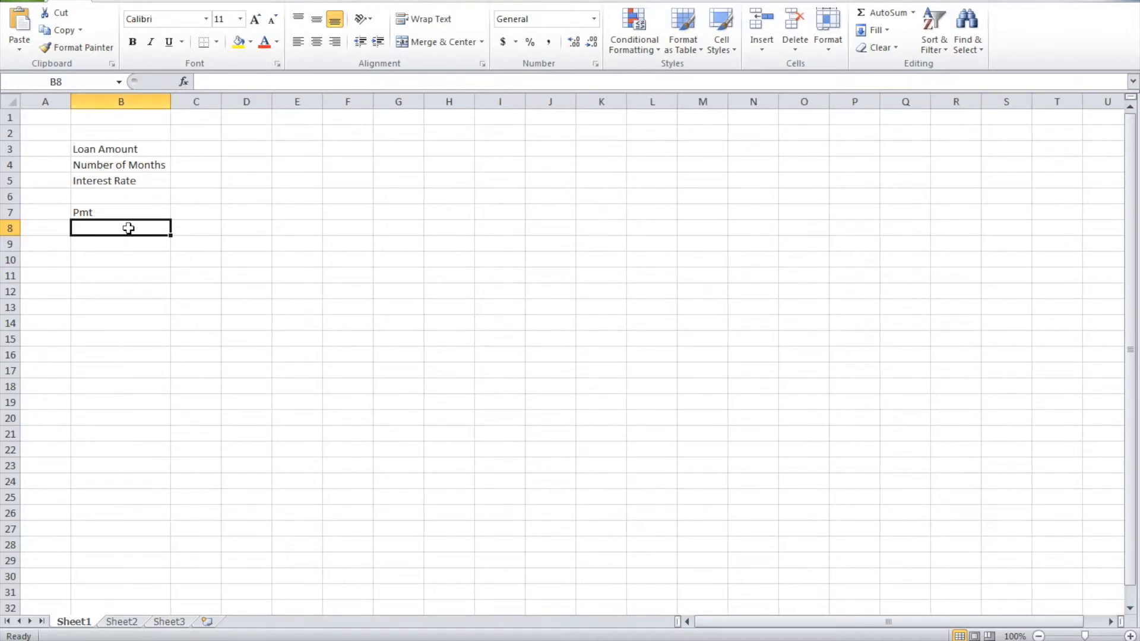
Enter 100000 as the loan amount in C3 and 360 as the number of months in C4
{"action": "left_click", "coordinate": [199, 153]}
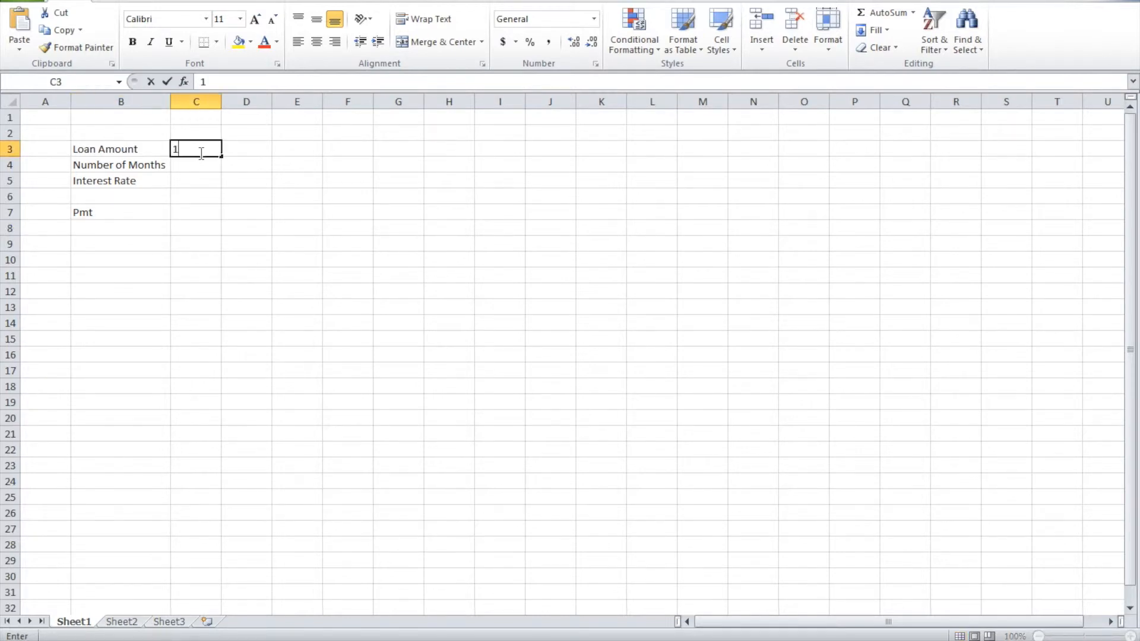
{"action": "type", "text": "100000"}
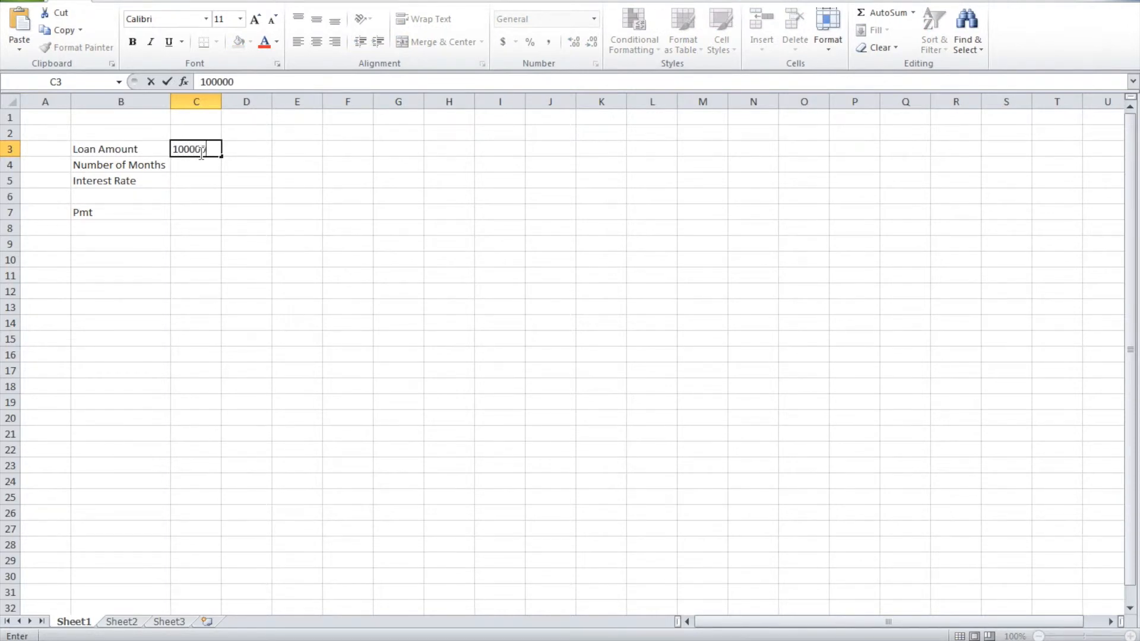
{"action": "key", "text": "Return"}
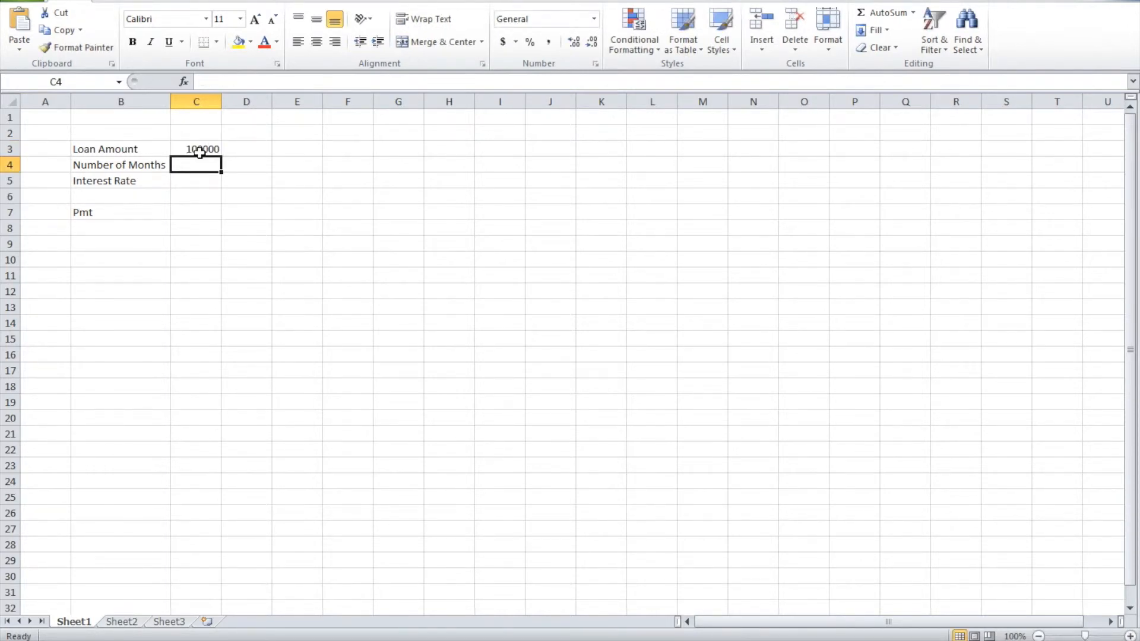
{"action": "type", "text": "360"}
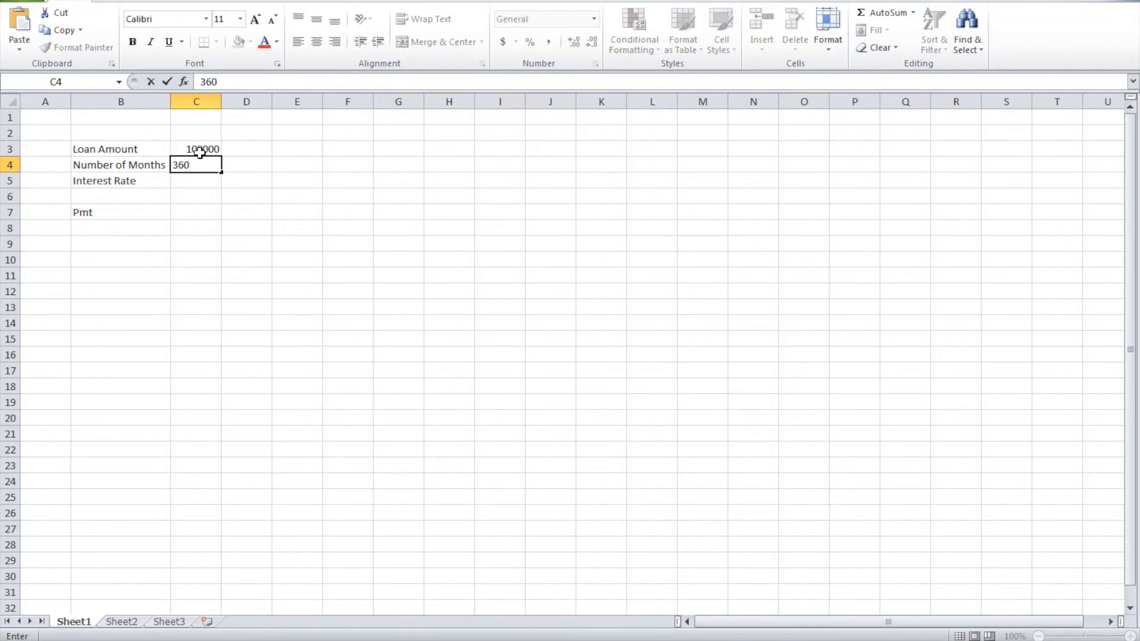
{"action": "key", "text": "Return"}
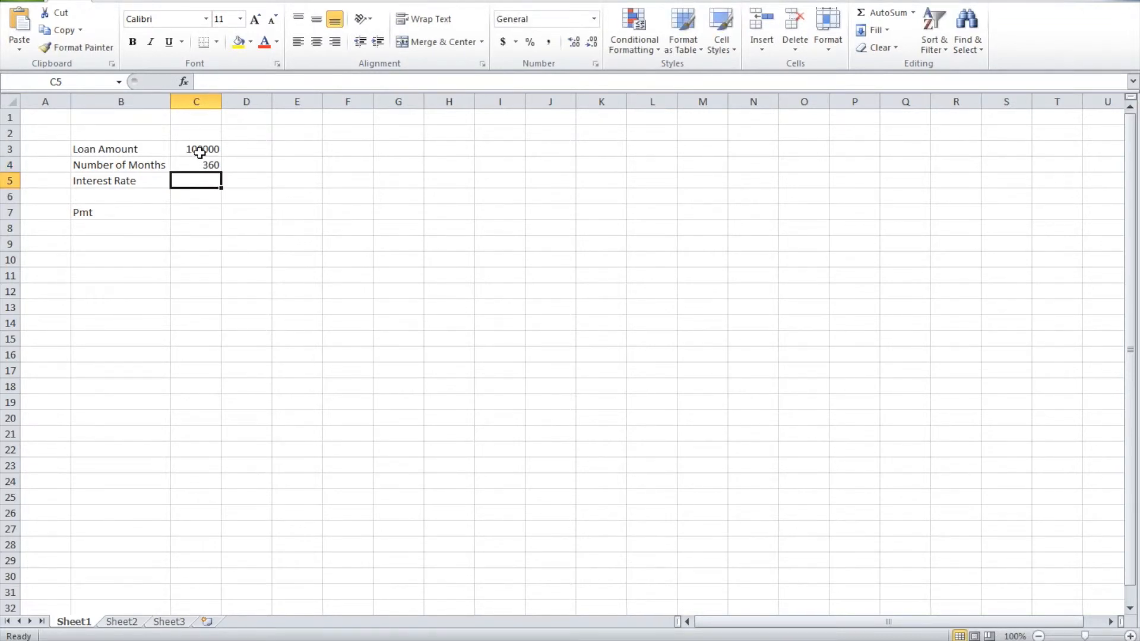
Enter 6 as the interest rate in cell C5
{"action": "type", "text": "6"}
{"action": "key", "text": "Return"}
{"action": "key", "text": "Return"}
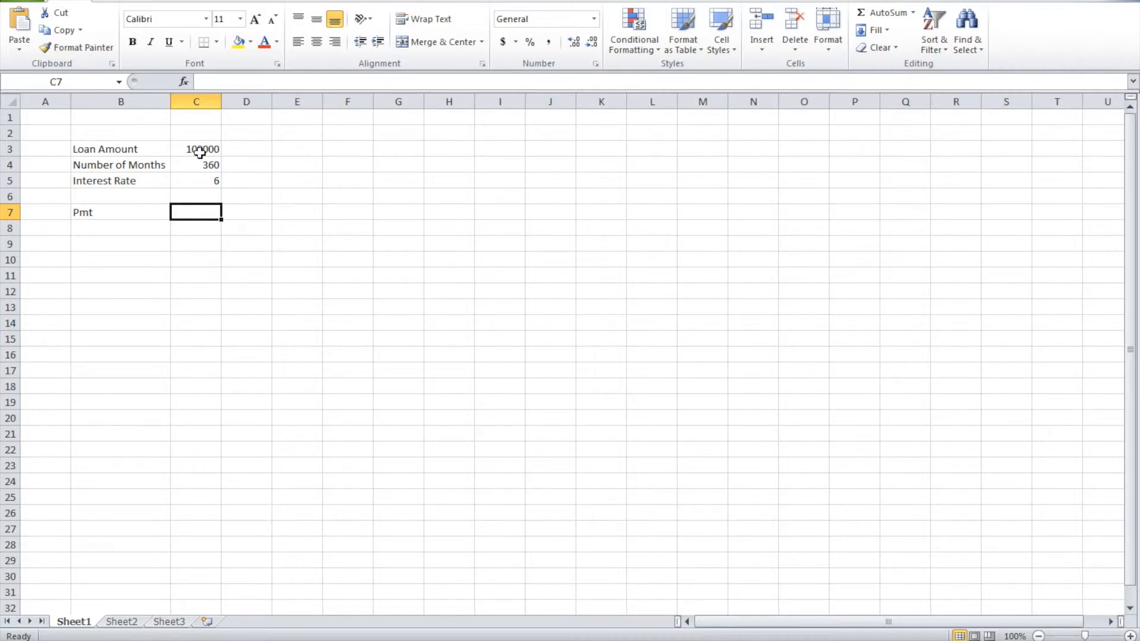
Begin a PMT formula in C7 with the interest rate C5 as rate and the number of months C4 as nper
{"action": "type", "text": "="}
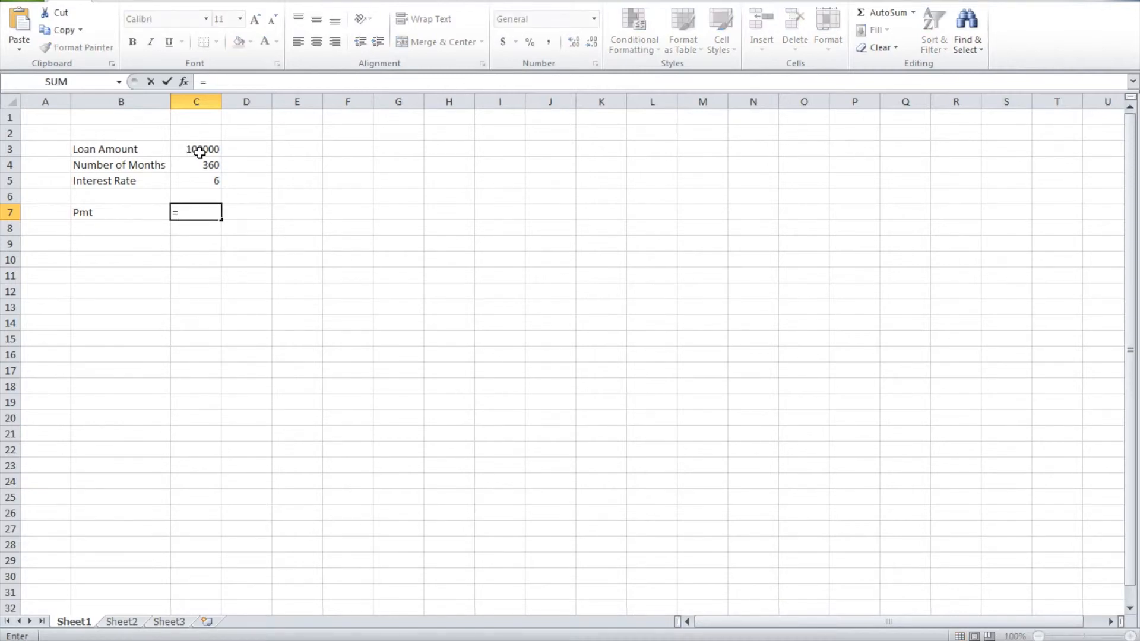
{"action": "type", "text": "pmt"}
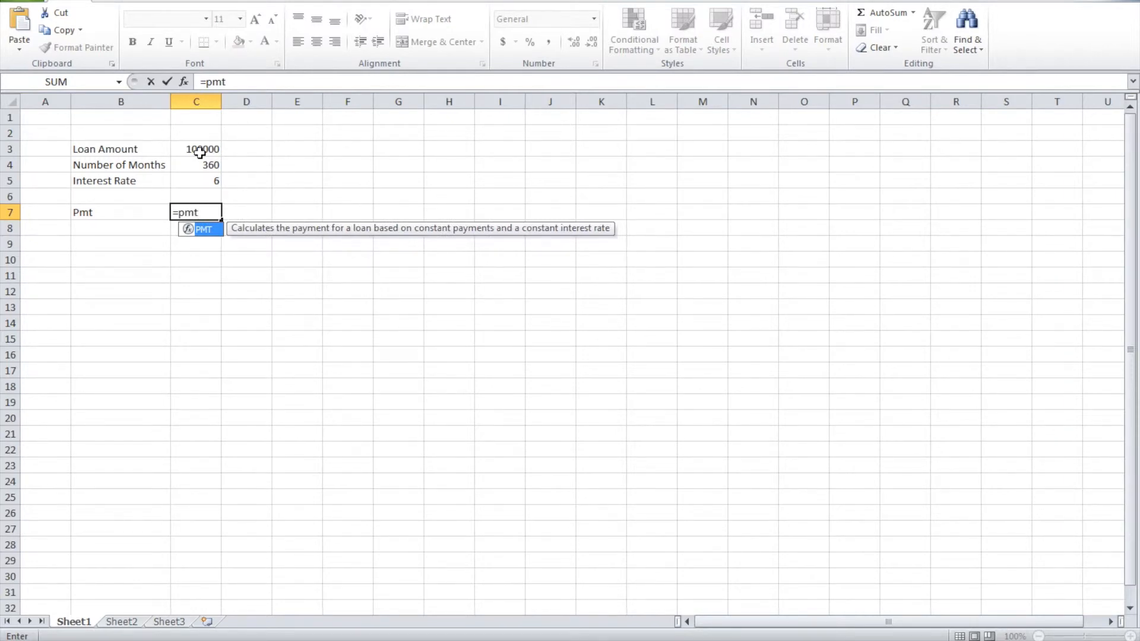
{"action": "key", "text": "Tab"}
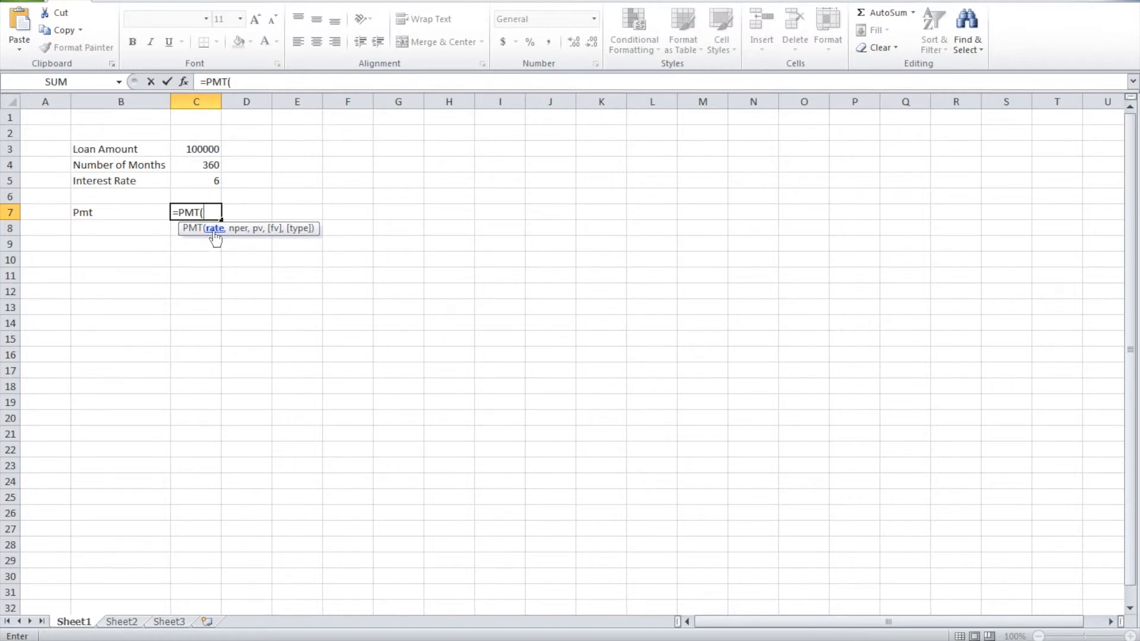
{"action": "left_click", "coordinate": [203, 183]}
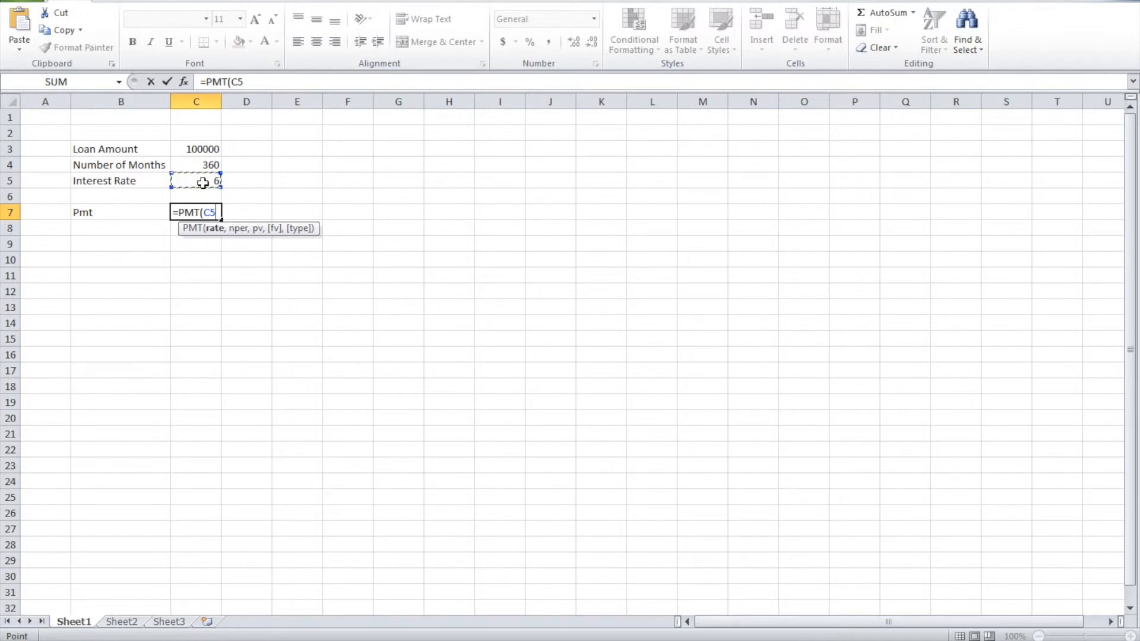
{"action": "type", "text": ","}
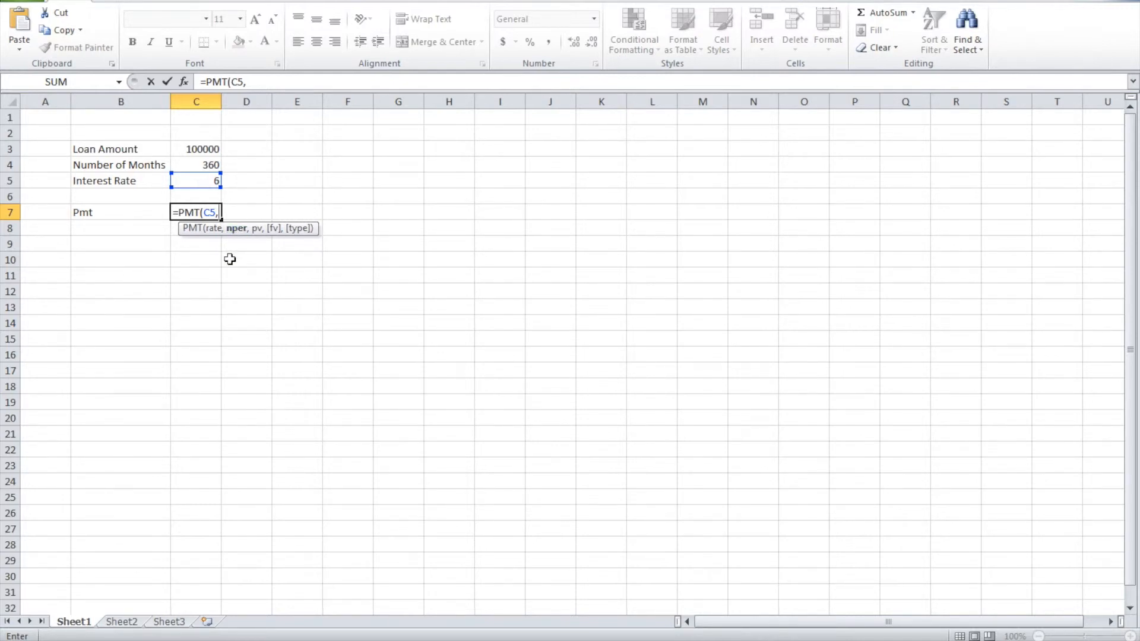
{"action": "left_click", "coordinate": [212, 168]}
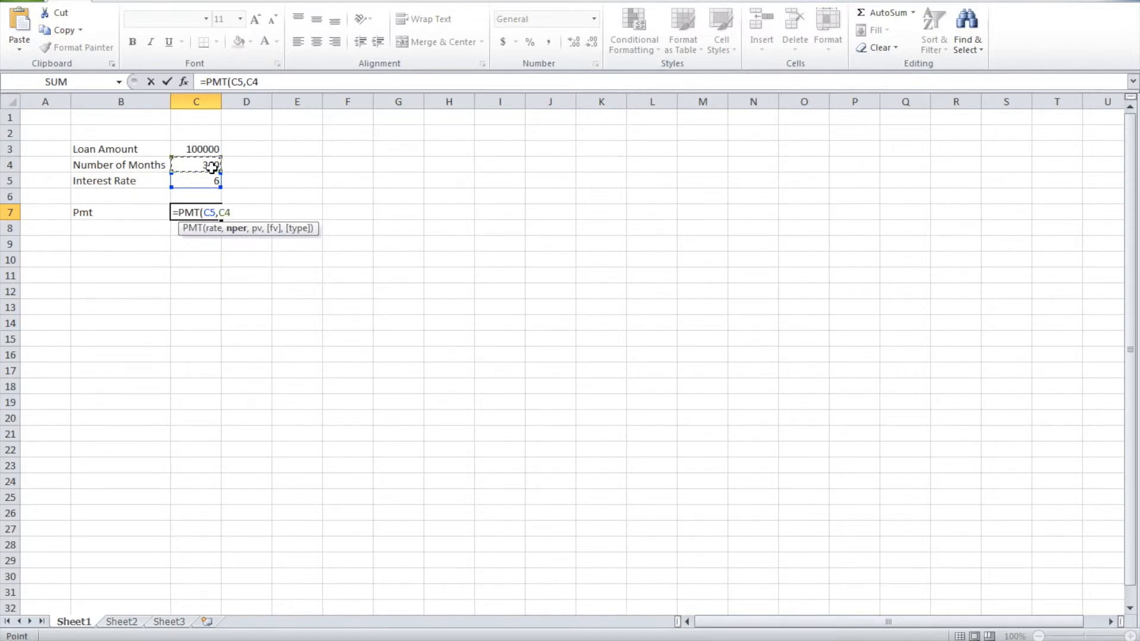
{"action": "type", "text": ","}
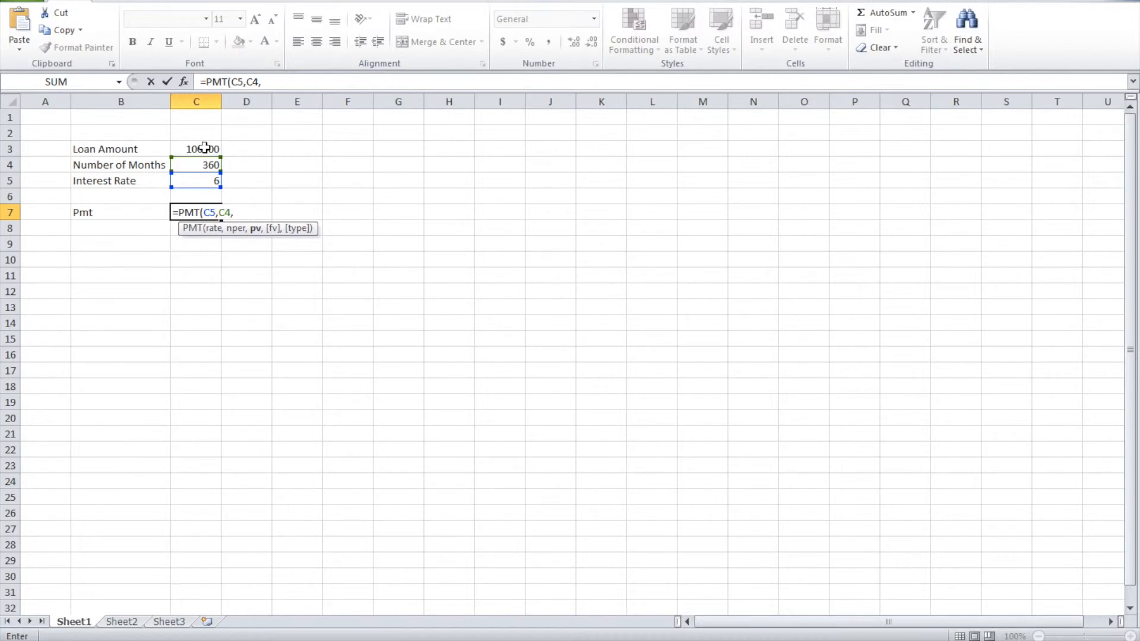
Complete the PMT formula with the loan amount C3 as pv, 0 as future value and 0 as type
{"action": "left_click", "coordinate": [204, 148]}
{"action": "type", "text": ","}
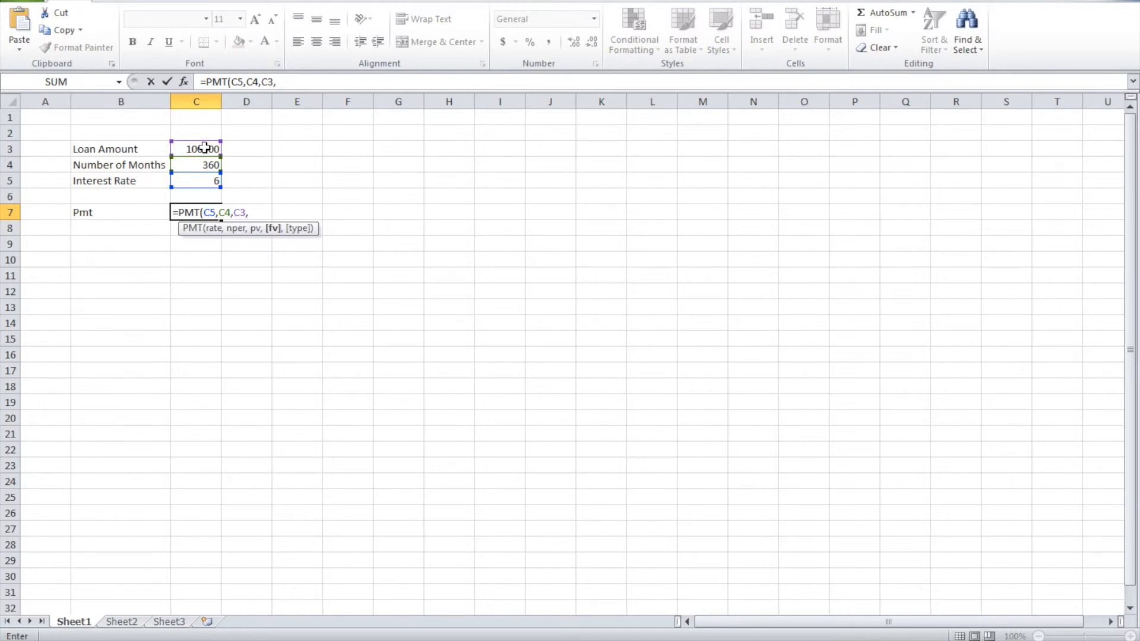
{"action": "type", "text": "0,"}
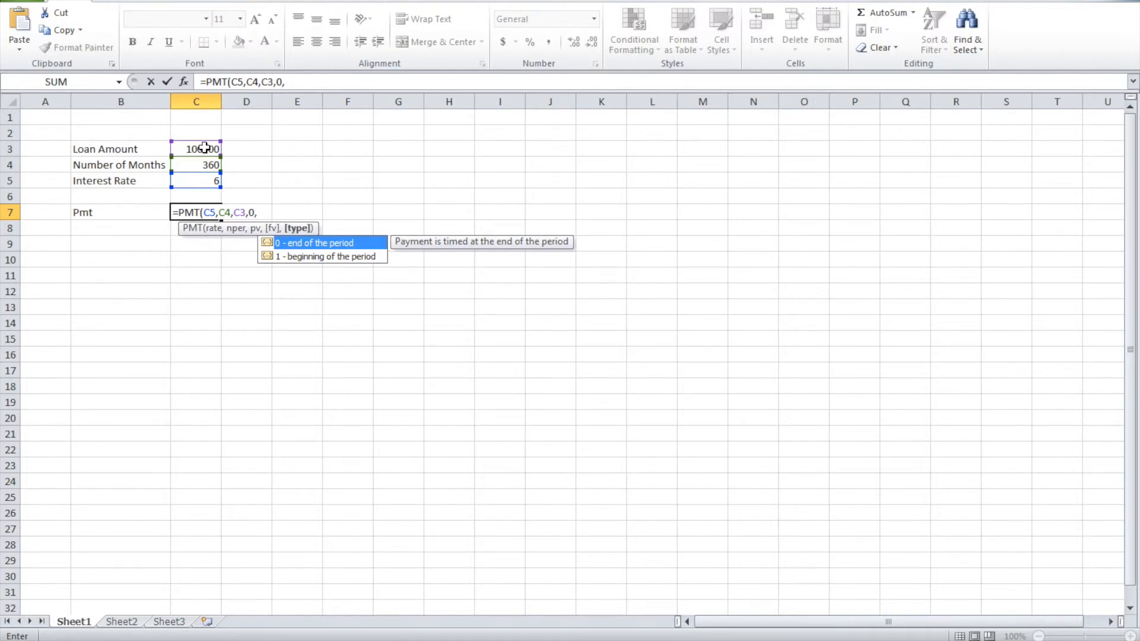
{"action": "type", "text": "0"}
{"action": "type", "text": ")"}
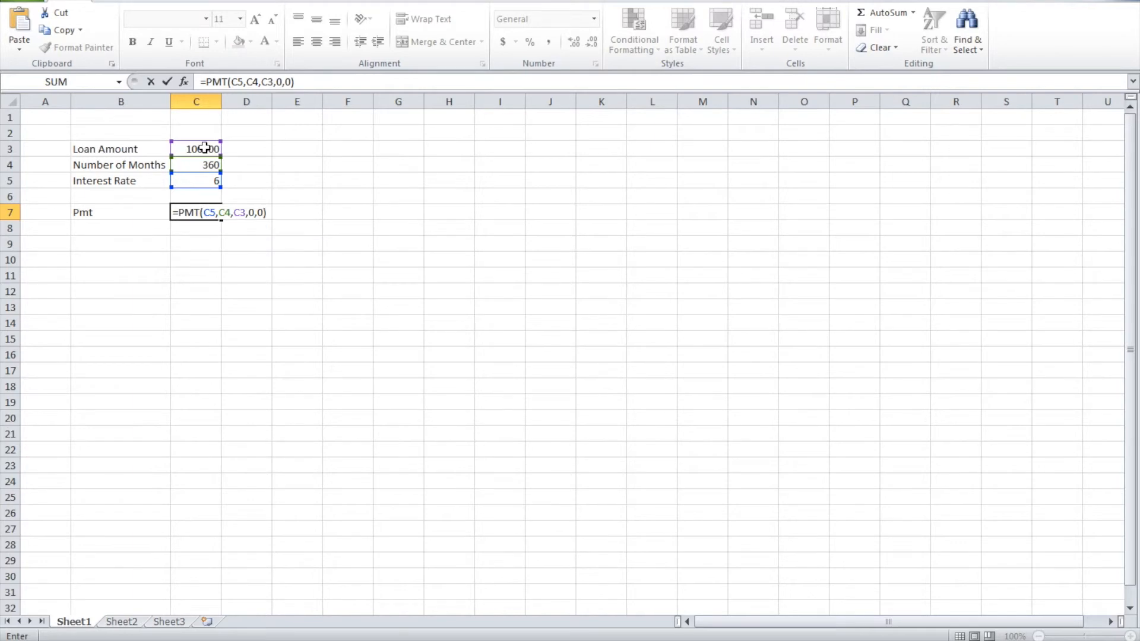
{"action": "key", "text": "Return"}
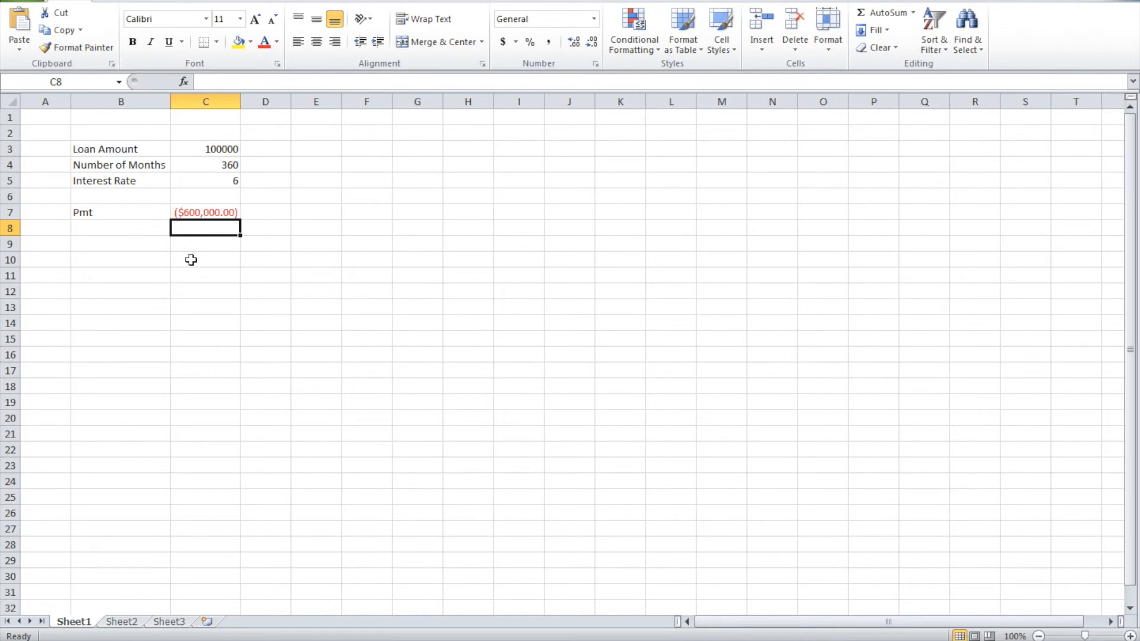
Edit the PMT formula in C7 so the rate argument is divided by 12, as C5/12
{"action": "left_click", "coordinate": [199, 212]}
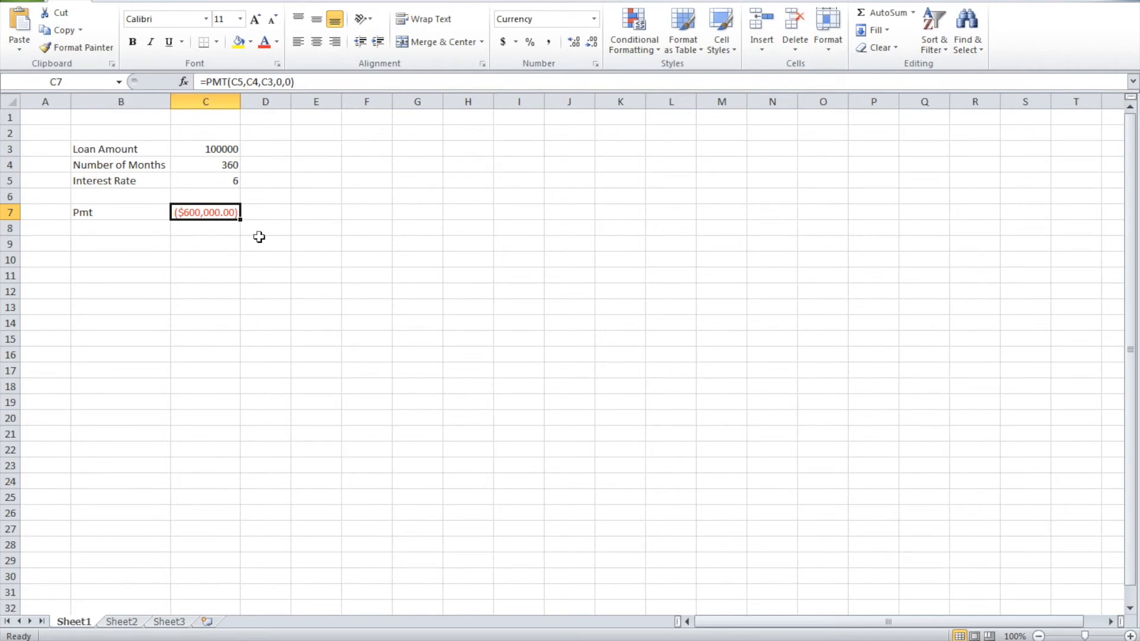
{"action": "left_click", "coordinate": [244, 83]}
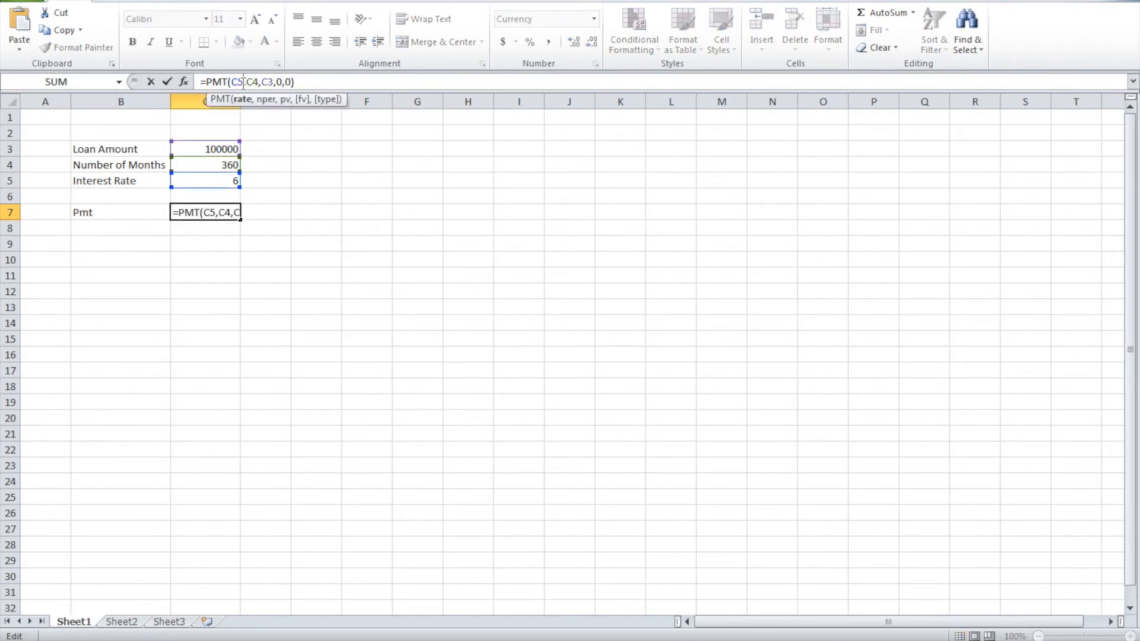
{"action": "left_click", "coordinate": [310, 81]}
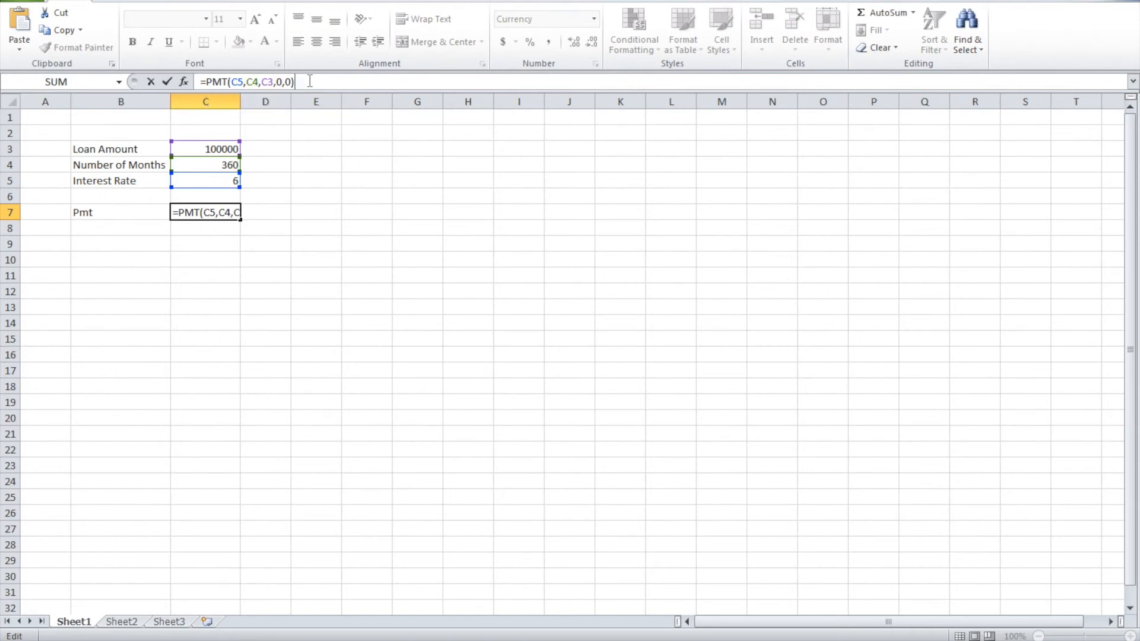
{"action": "left_click", "coordinate": [243, 81]}
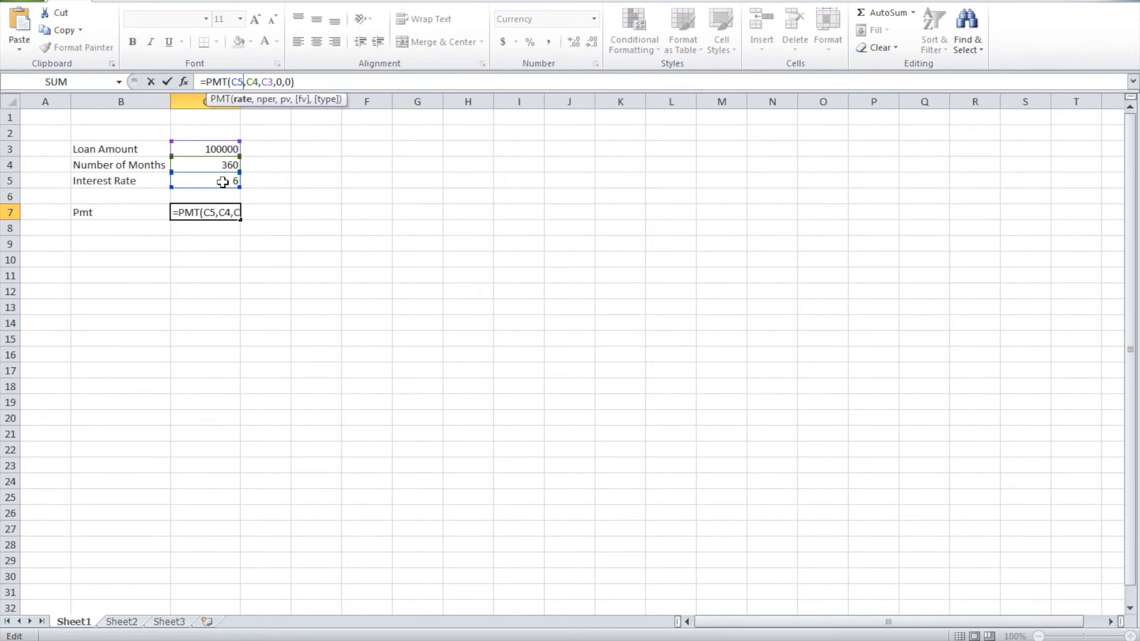
{"action": "type", "text": "/12"}
{"action": "key", "text": "Return"}
Format the interest rate in C5 as a percentage and set it to 6%
{"action": "left_click", "coordinate": [222, 180]}
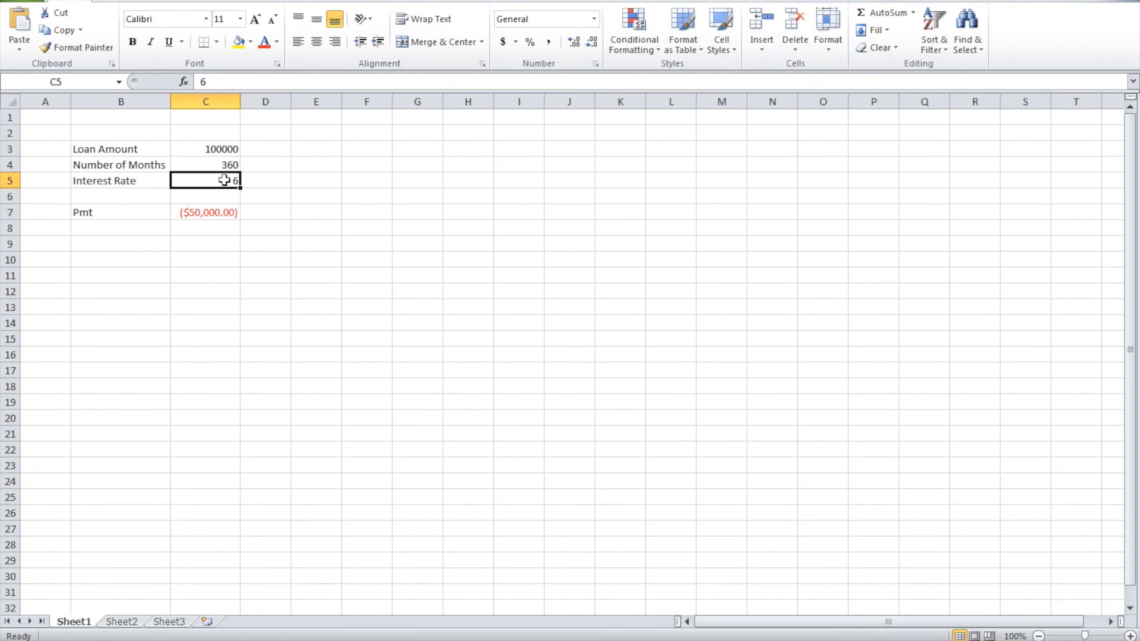
{"action": "left_click", "coordinate": [532, 42]}
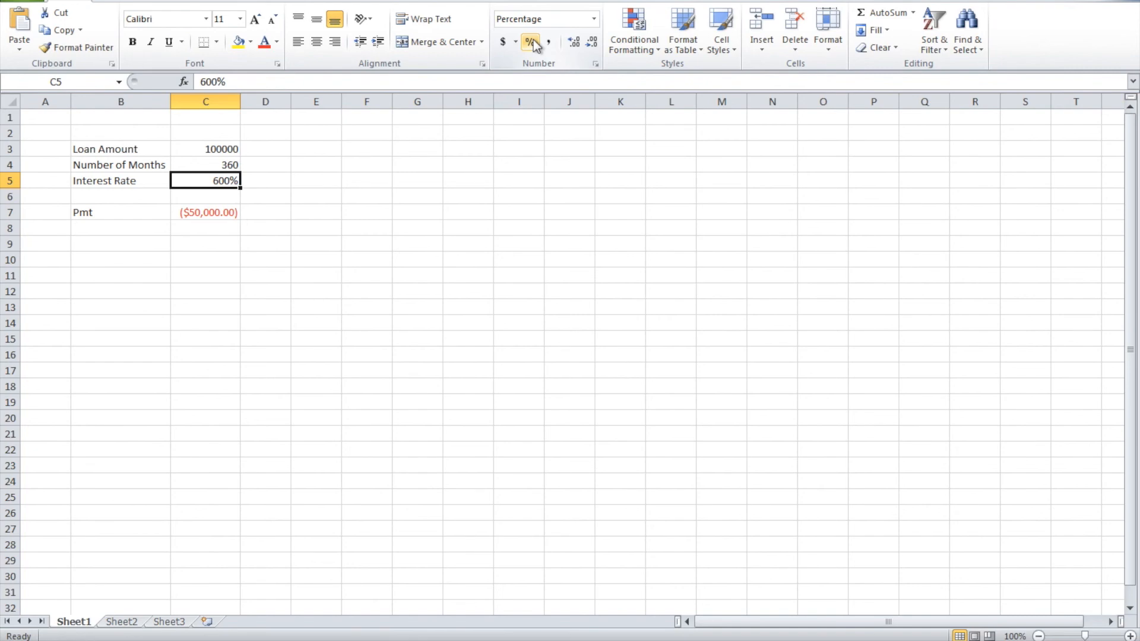
{"action": "left_click", "coordinate": [222, 166]}
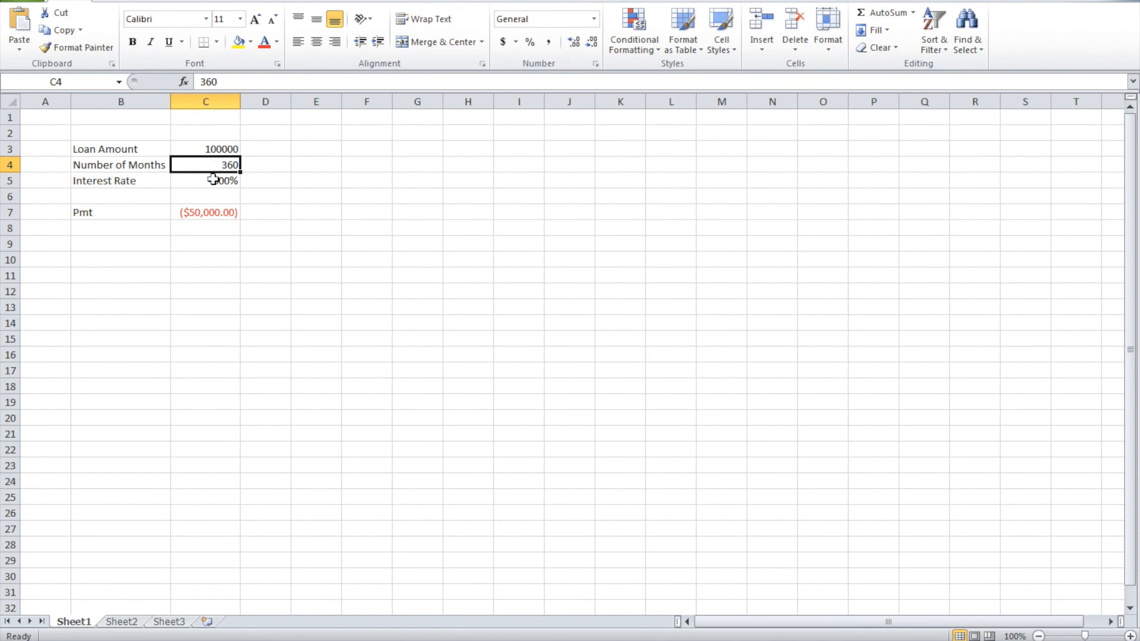
{"action": "left_click", "coordinate": [212, 184]}
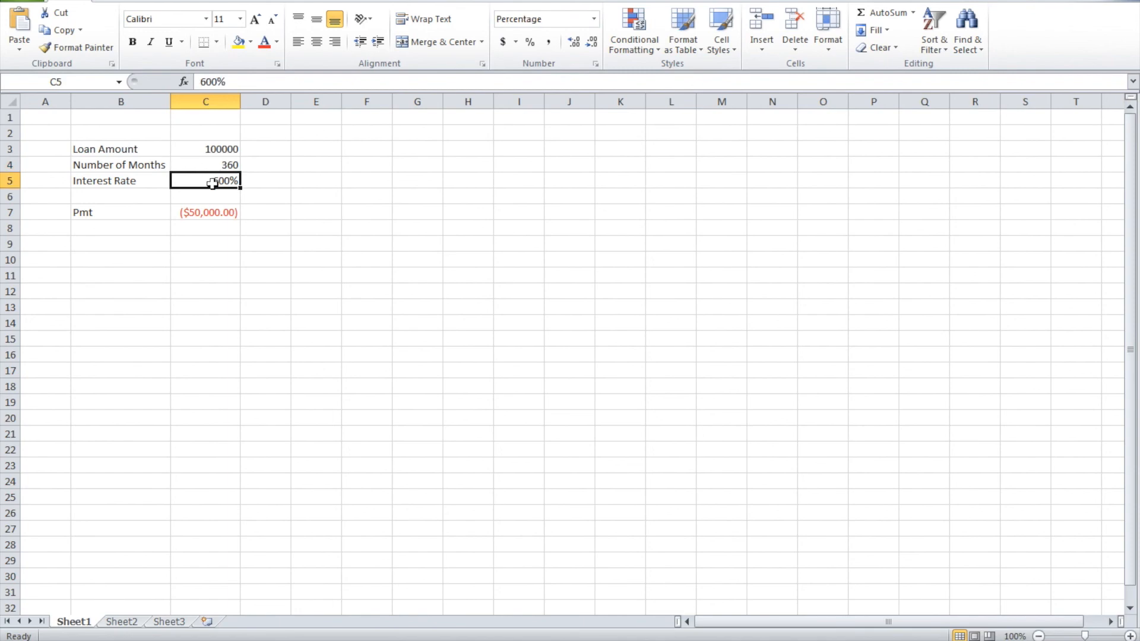
{"action": "type", "text": "6"}
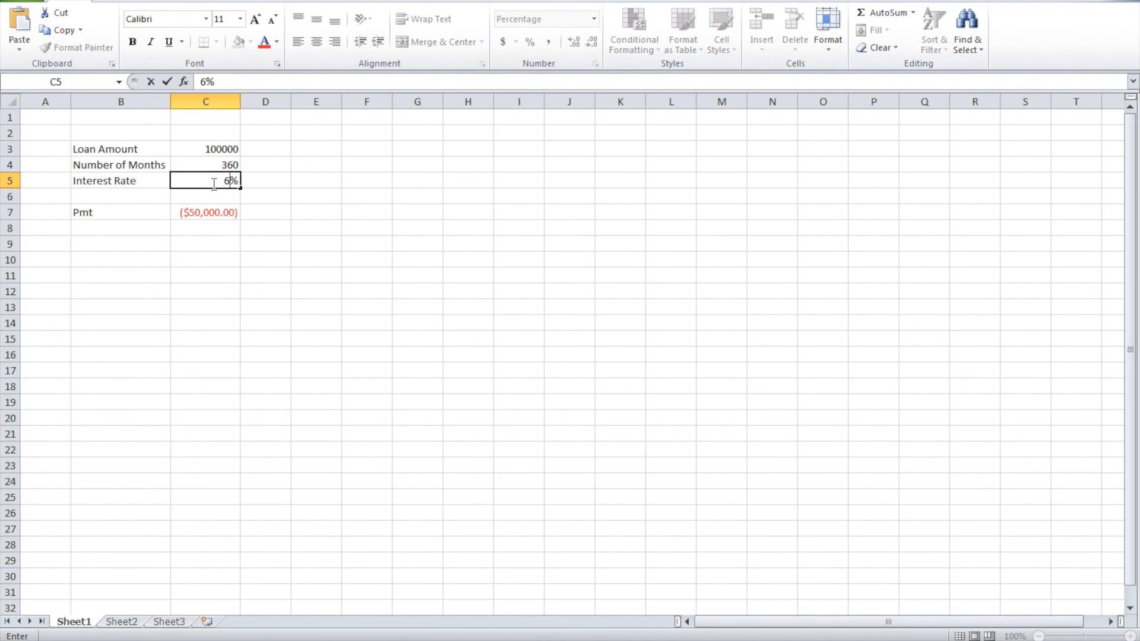
{"action": "key", "text": "Return"}
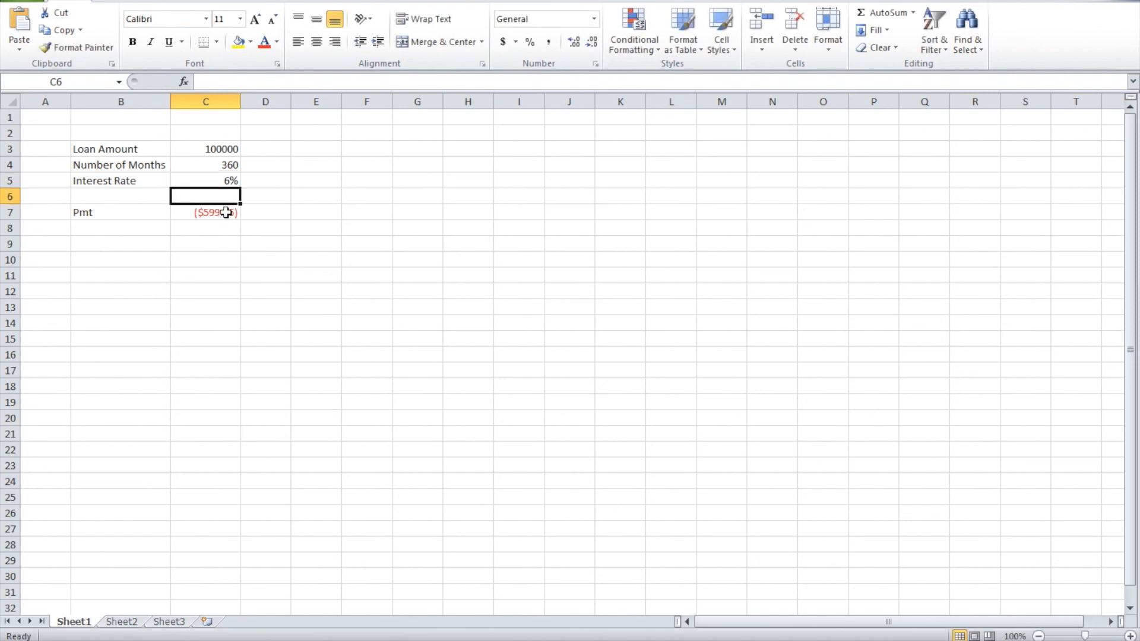